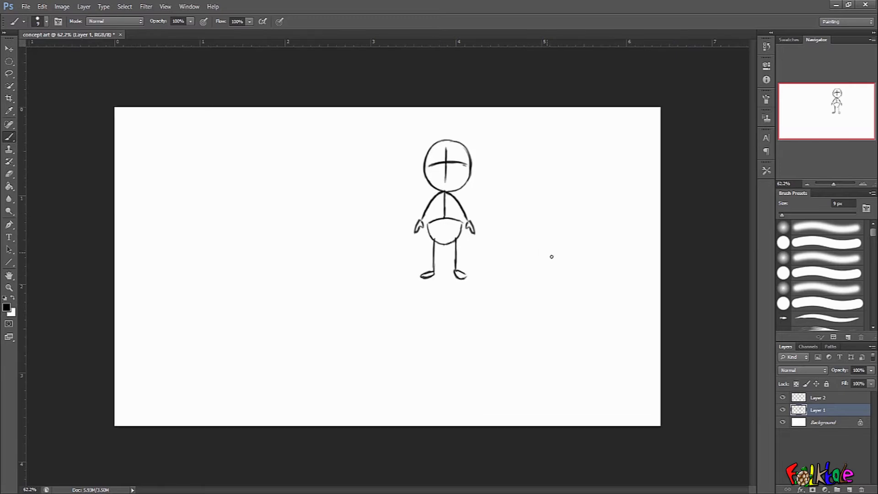
Enlarge the stick-figure sketch with a free transform, reposition it on the canvas and commit the change.
mouse_move(476, 137)
left_mouse_down()
mouse_move(506, 108)
mouse_move(451, 160)
mouse_move(462, 143)
left_mouse_up()
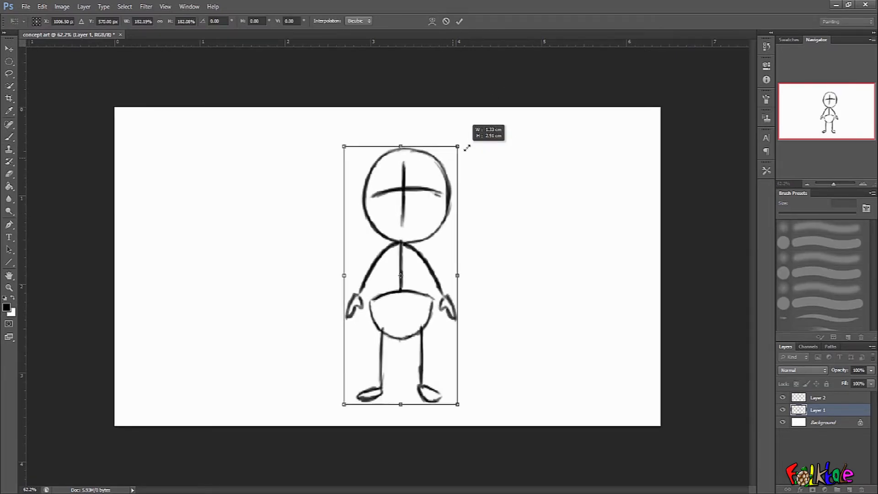
left_click_drag(432, 207, 434, 185)
key("Return")
key("b")
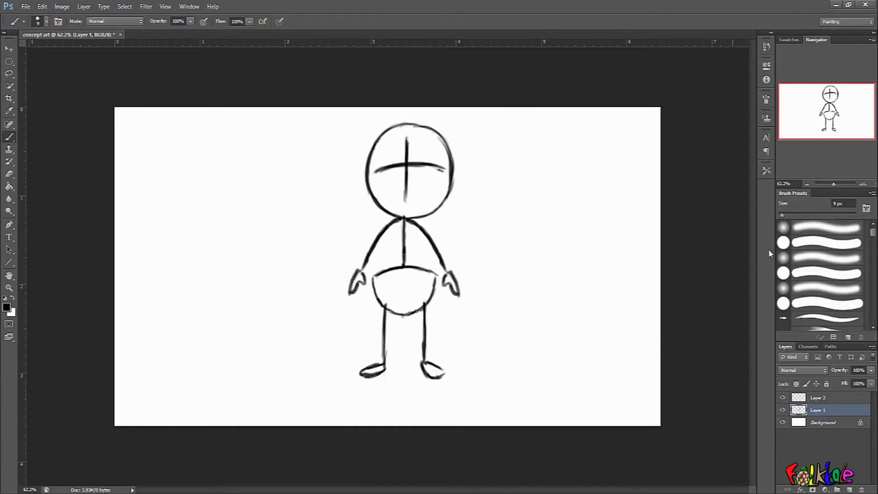
Set the sketch layer, Layer 1, to 40% opacity.
left_click(832, 398)
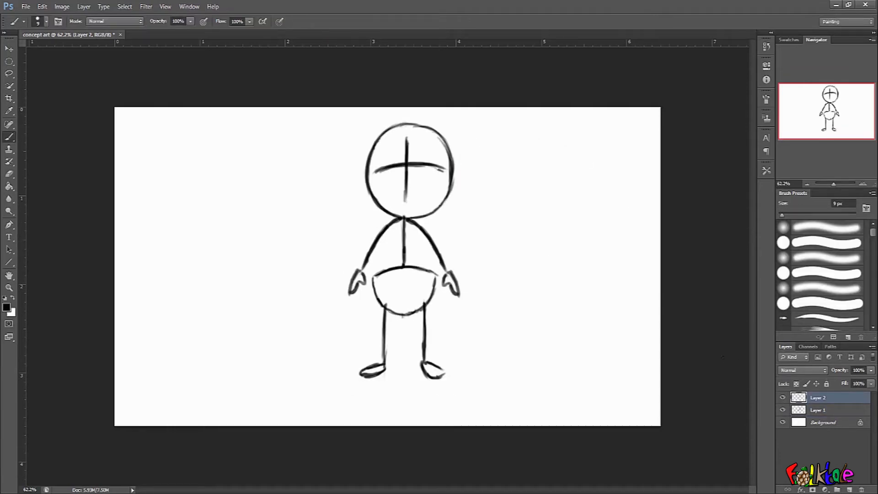
left_click(831, 410)
left_click_drag(843, 375, 839, 373)
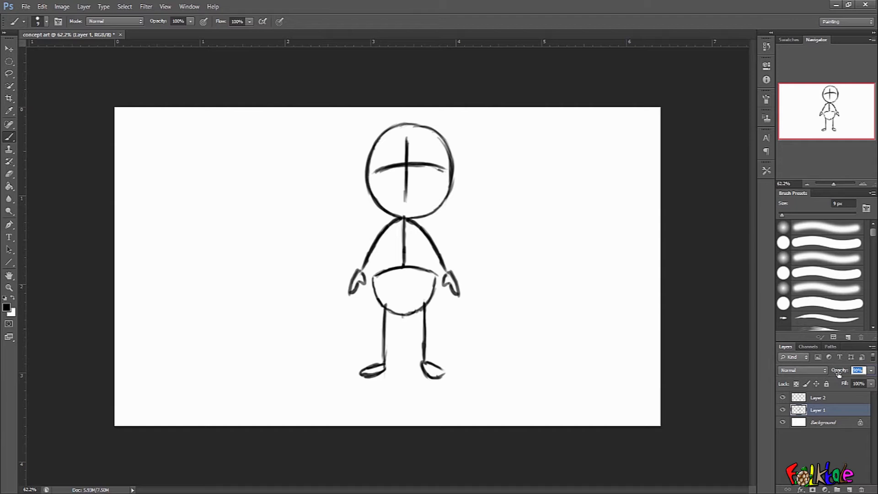
type("40")
key("Return")
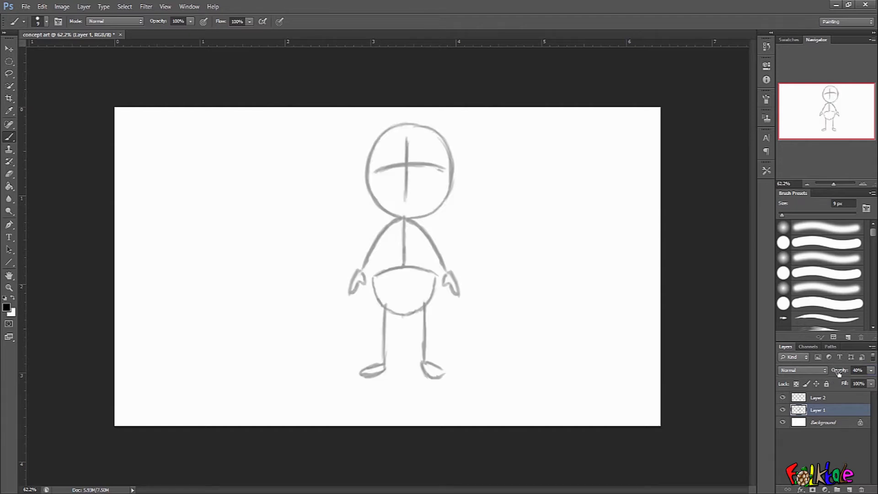
left_click(825, 397)
left_click(842, 408)
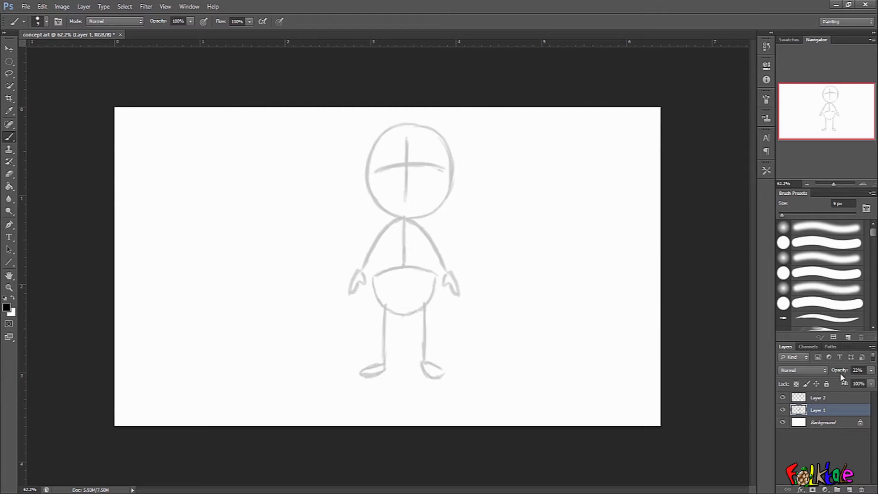
mouse_move(839, 373)
left_mouse_down()
mouse_move(820, 377)
mouse_move(854, 377)
mouse_move(838, 376)
left_mouse_up()
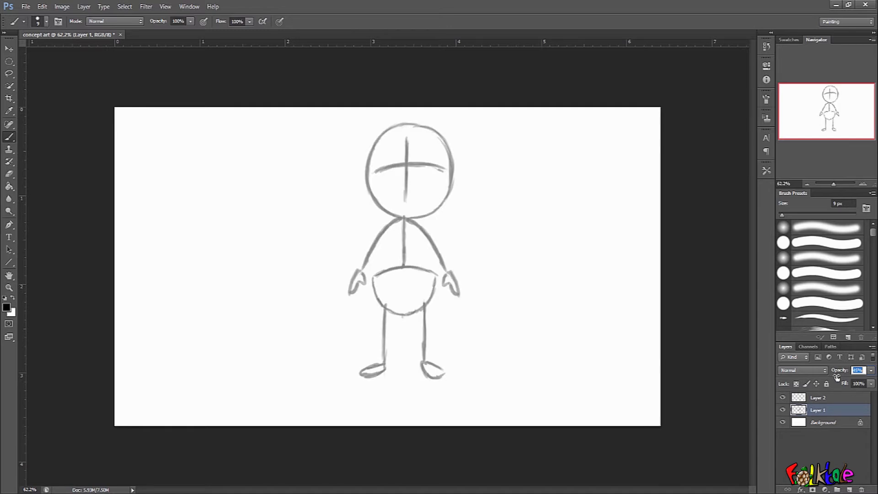
left_click_drag(833, 378, 834, 380)
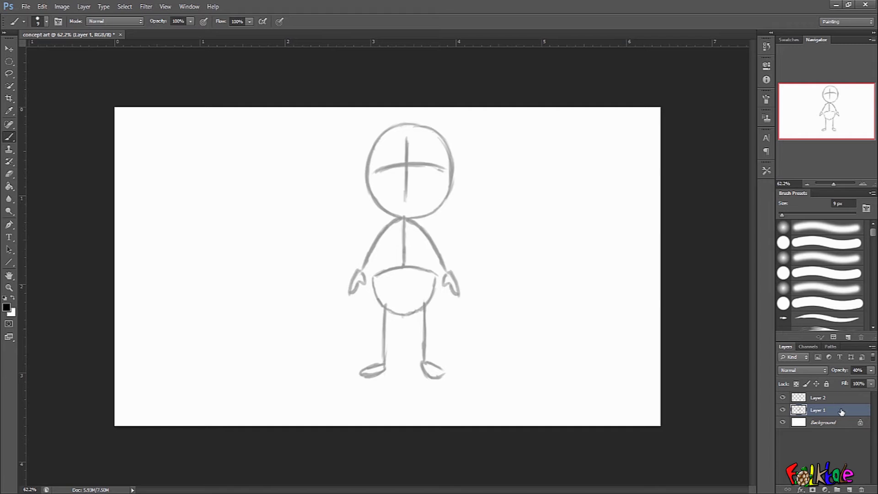
On Layer 2, trace the sides of the torso over the faded sketch with darker brush strokes.
left_click(835, 399)
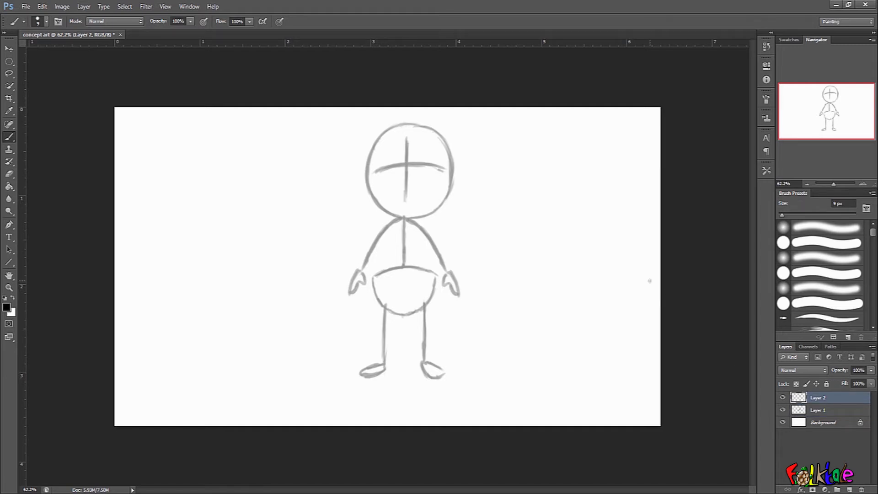
left_click_drag(470, 208, 514, 201)
left_click_drag(606, 237, 668, 319)
mouse_move(637, 291)
left_mouse_down()
mouse_move(616, 245)
mouse_move(635, 248)
left_mouse_up()
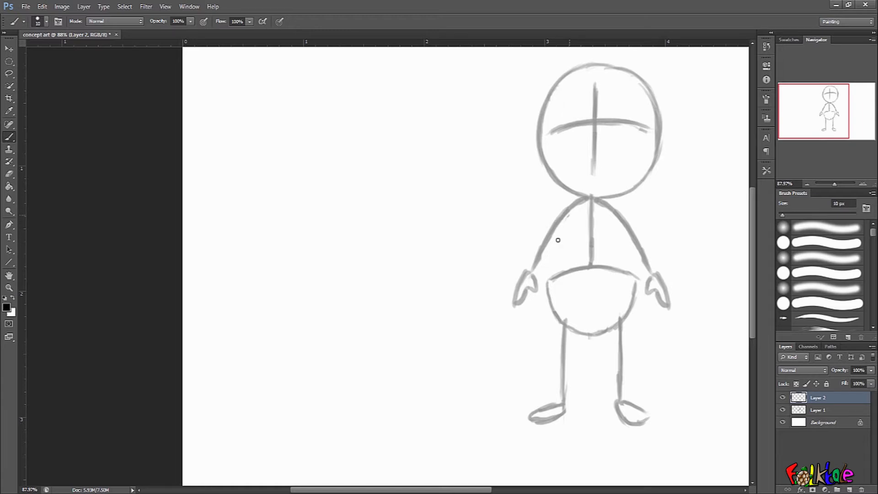
mouse_move(552, 260)
left_mouse_down()
mouse_move(568, 214)
mouse_move(553, 266)
left_mouse_up()
left_click_drag(616, 214, 627, 266)
left_click_drag(563, 231, 549, 282)
mouse_move(616, 216)
left_mouse_down()
mouse_move(633, 276)
mouse_move(616, 219)
mouse_move(632, 275)
left_mouse_up()
left_click_drag(625, 244, 632, 275)
left_click_drag(550, 274, 555, 315)
left_click_drag(633, 275, 626, 314)
Ink the crotch curve and the inner and outer leg lines below the belly.
mouse_move(657, 247)
left_mouse_down()
mouse_move(711, 218)
mouse_move(696, 227)
left_mouse_up()
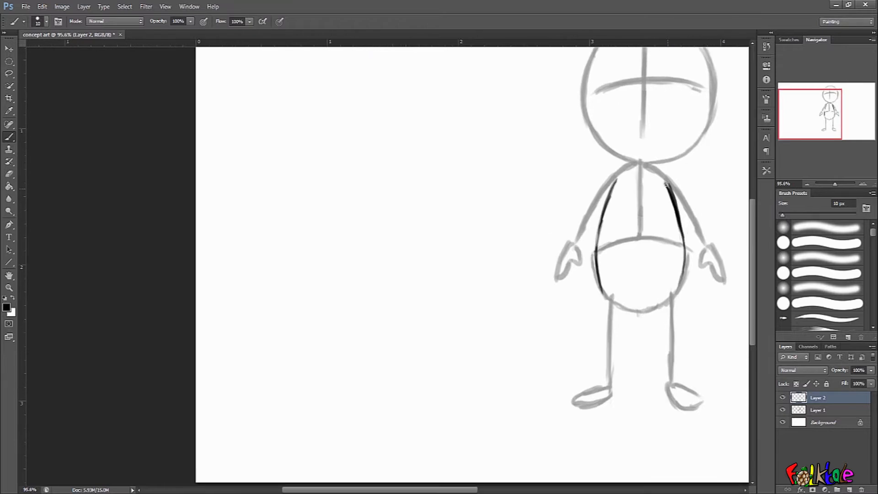
left_click_drag(663, 181, 673, 224)
key("ctrl+z")
left_click_drag(685, 191, 615, 213)
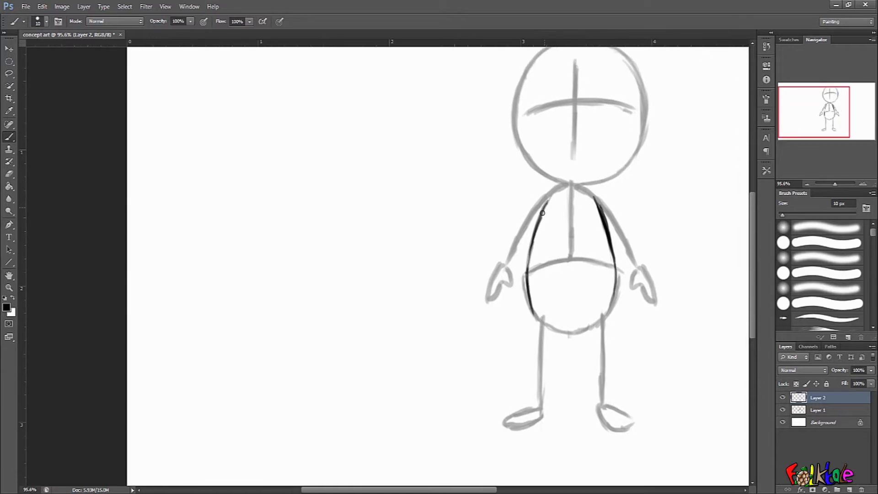
left_click_drag(648, 195, 691, 141)
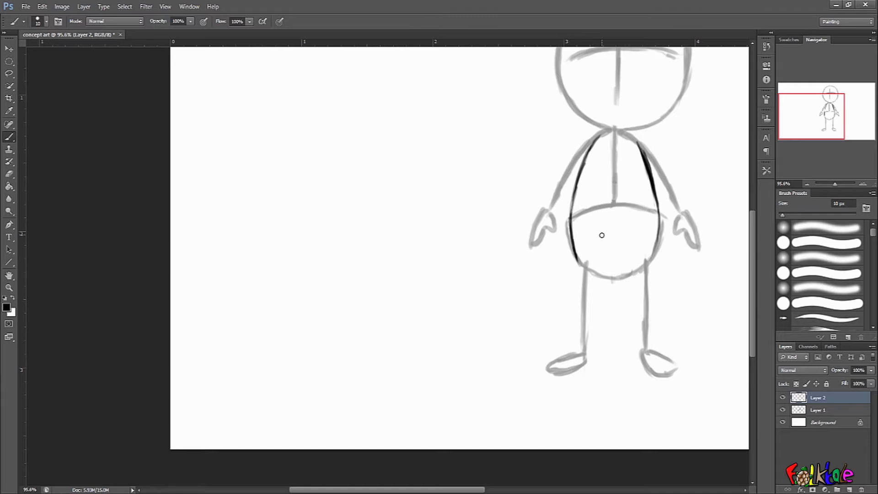
left_click_drag(623, 234, 600, 234)
key("ctrl+z")
left_click_drag(612, 234, 606, 284)
left_click_drag(615, 236, 629, 290)
left_click_drag(622, 261, 627, 278)
mouse_move(659, 231)
left_mouse_down()
mouse_move(655, 272)
mouse_move(655, 260)
mouse_move(627, 269)
mouse_move(632, 322)
left_mouse_up()
left_click_drag(657, 266, 650, 330)
left_click_drag(606, 261, 605, 297)
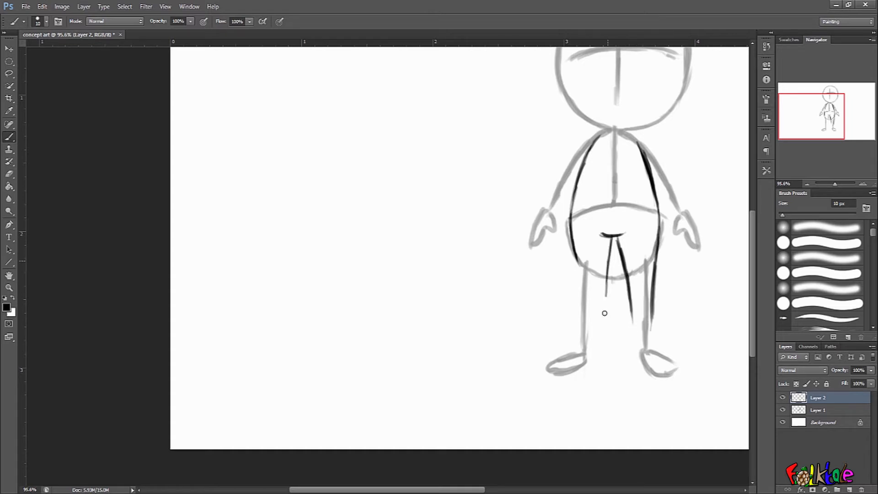
Ink the outer line of the left leg and extend the right leg's outer line downward.
left_click_drag(577, 253, 582, 308)
left_click_drag(607, 273, 601, 319)
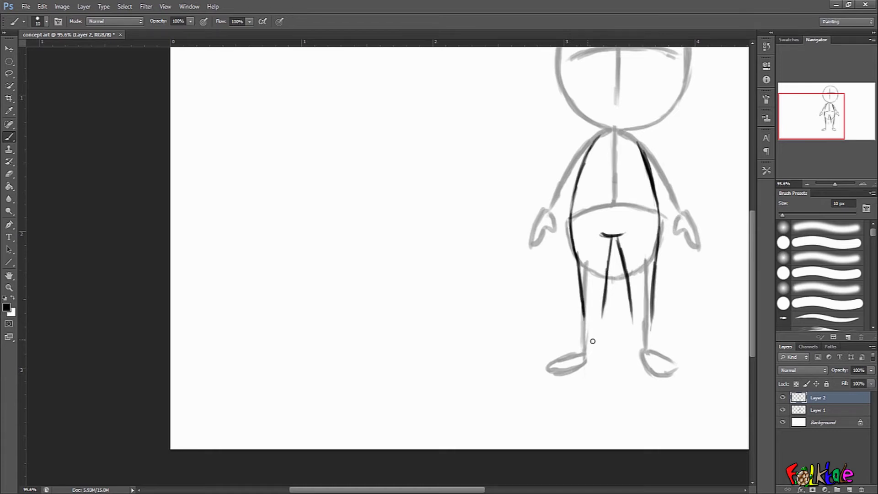
scroll(658, 298, "up", 2)
key("ctrl+z")
mouse_move(584, 212)
left_mouse_down()
mouse_move(612, 211)
mouse_move(597, 228)
mouse_move(596, 216)
mouse_move(603, 228)
mouse_move(586, 213)
mouse_move(616, 208)
left_mouse_up()
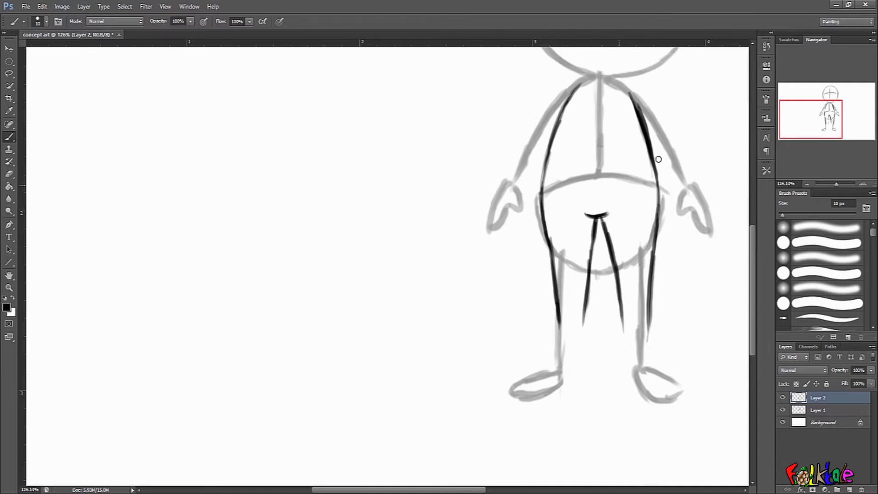
scroll(686, 254, "down", 3)
mouse_move(643, 247)
left_mouse_down()
mouse_move(640, 271)
mouse_move(619, 291)
mouse_move(621, 299)
mouse_move(642, 294)
mouse_move(618, 288)
mouse_move(643, 286)
left_mouse_up()
key("e")
key("b")
scroll(634, 256, "up", 2)
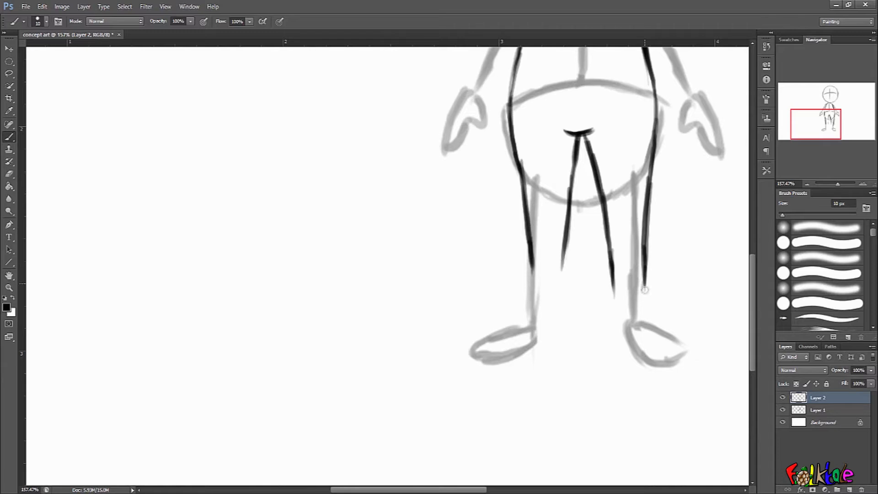
scroll(658, 297, "down", 3)
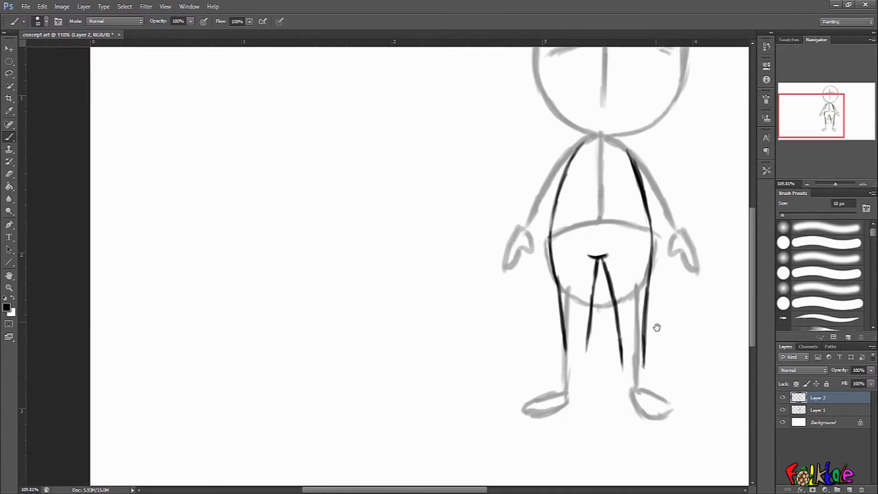
left_click_drag(662, 327, 673, 291)
left_click(647, 258)
scroll(661, 192, "up", 3)
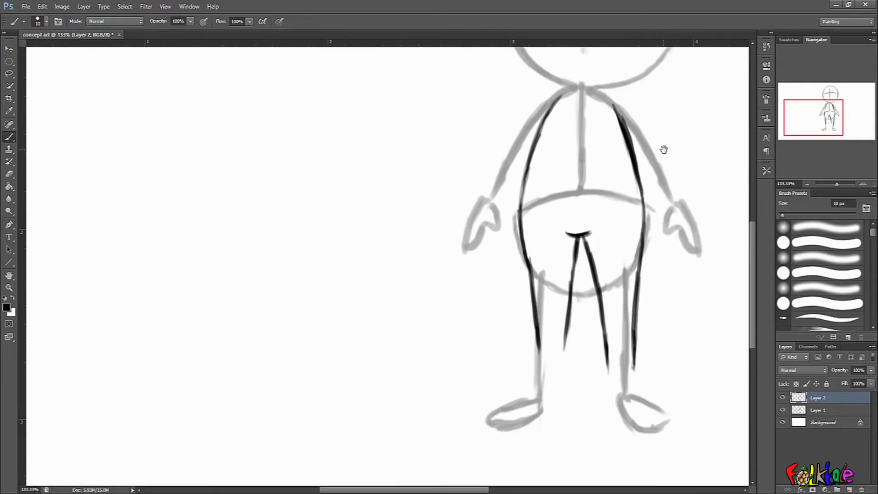
key("ctrl+z")
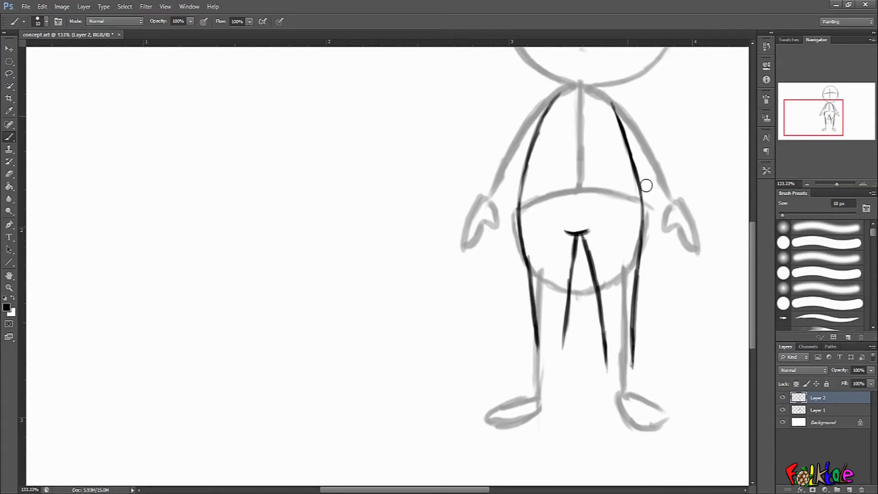
scroll(663, 251, "down", 4)
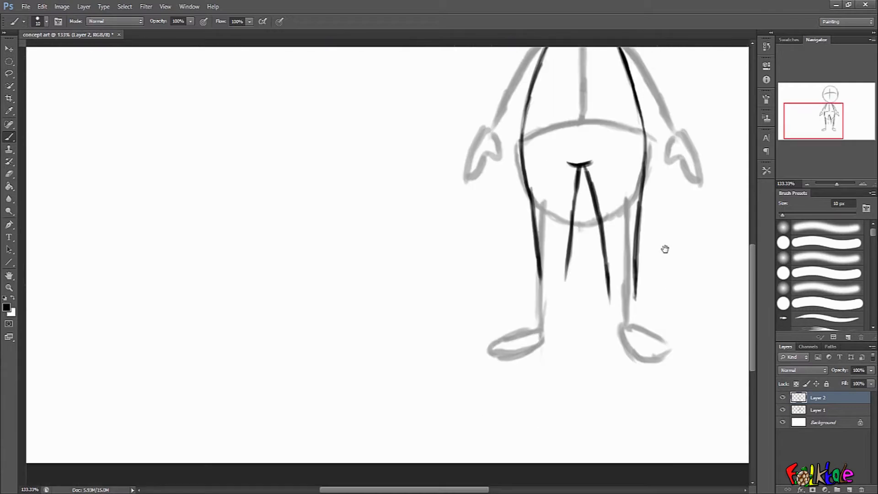
scroll(652, 232, "up", 1)
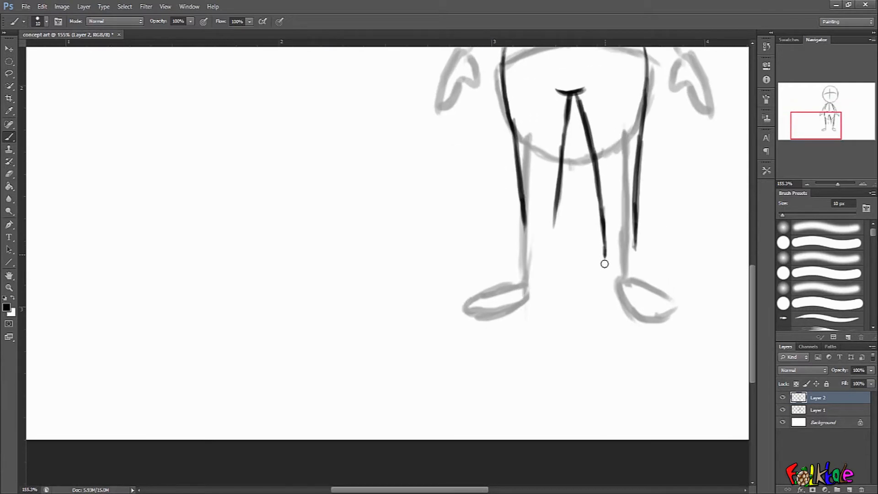
Ink the lower legs and ankles with feet outlines at the bottom of both legs.
mouse_move(604, 251)
left_mouse_down()
mouse_move(603, 205)
mouse_move(603, 250)
mouse_move(633, 221)
mouse_move(634, 195)
mouse_move(634, 222)
left_mouse_up()
key("e")
key("b")
key("e")
key("b")
mouse_move(635, 182)
left_mouse_down()
mouse_move(631, 243)
mouse_move(655, 261)
left_mouse_up()
mouse_move(603, 236)
left_mouse_down()
mouse_move(602, 264)
mouse_move(625, 278)
mouse_move(665, 271)
mouse_move(656, 261)
mouse_move(669, 266)
mouse_move(637, 252)
mouse_move(653, 275)
left_mouse_up()
mouse_move(553, 215)
left_mouse_down()
mouse_move(554, 241)
mouse_move(524, 257)
left_mouse_up()
left_click_drag(595, 244, 737, 255)
mouse_move(668, 246)
left_mouse_down()
mouse_move(664, 229)
mouse_move(650, 273)
mouse_move(616, 289)
mouse_move(613, 274)
mouse_move(590, 290)
left_mouse_up()
mouse_move(638, 251)
left_mouse_down()
mouse_move(640, 286)
mouse_move(619, 309)
left_mouse_up()
key("ctrl+z")
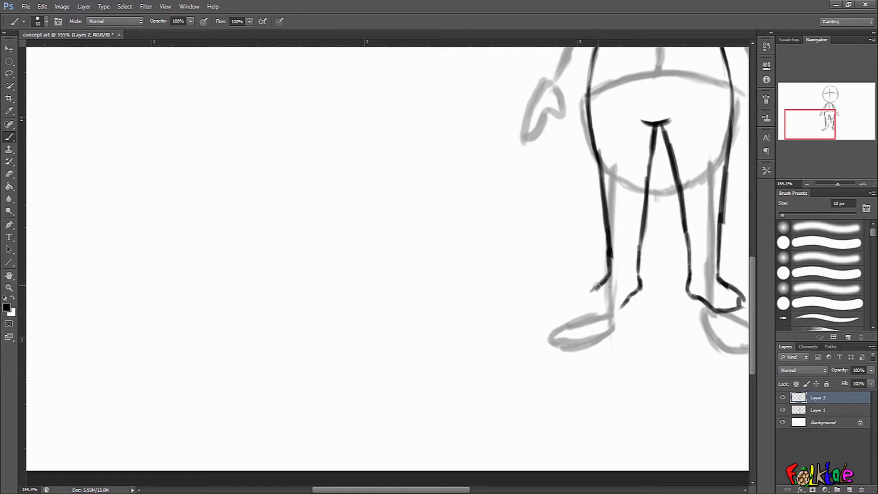
Finish the outline of the left foot.
mouse_move(609, 273)
left_mouse_down()
mouse_move(590, 305)
mouse_move(619, 307)
left_mouse_up()
scroll(649, 309, "right", 3)
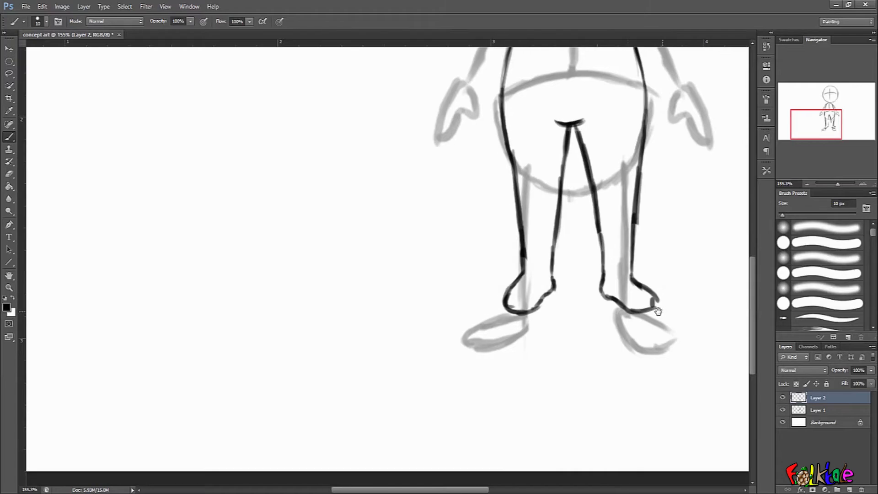
mouse_move(516, 281)
left_mouse_down()
mouse_move(506, 300)
mouse_move(518, 307)
mouse_move(505, 307)
mouse_move(529, 310)
left_mouse_up()
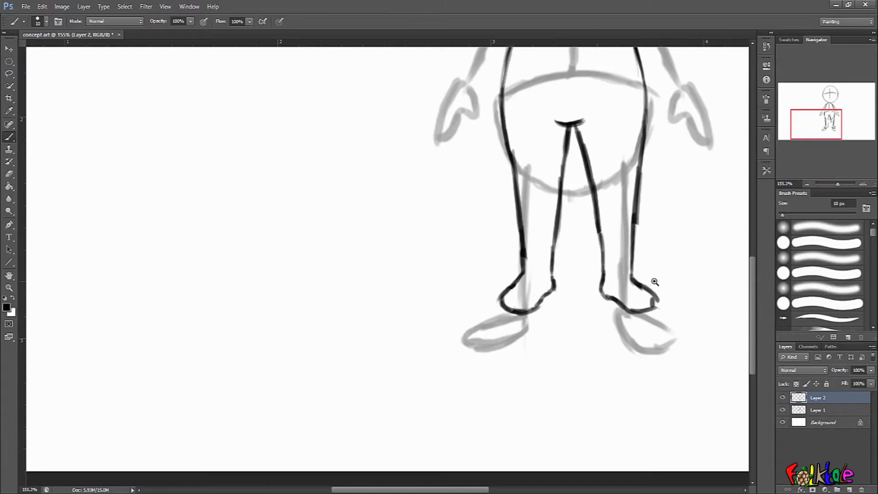
Ink the arm and hand on the right side of the figure, erasing a misplaced shoulder stroke.
scroll(655, 282, "down", 1)
scroll(672, 261, "down", 1)
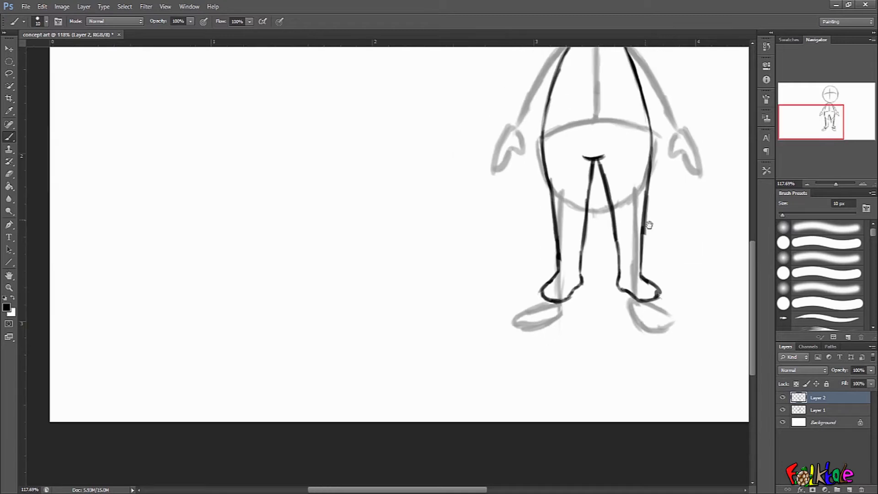
scroll(651, 240, "down", 1)
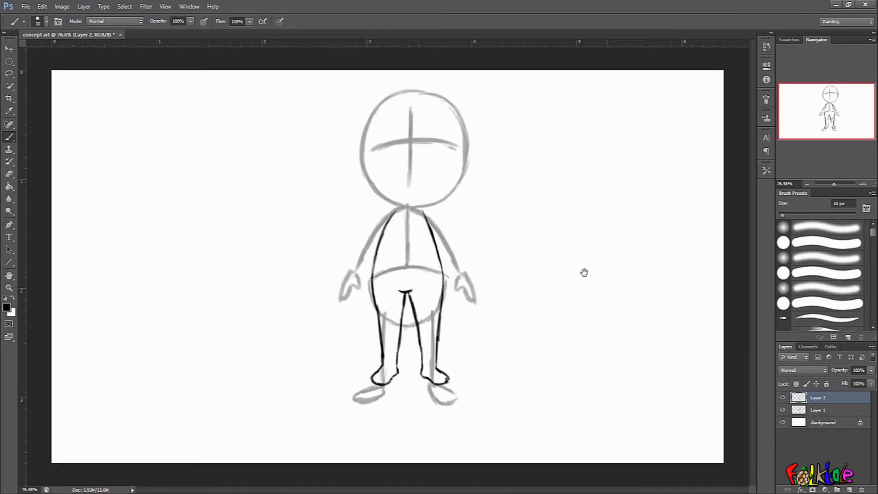
scroll(480, 234, "up", 1)
left_click_drag(480, 234, 623, 232)
scroll(569, 213, "up", 1)
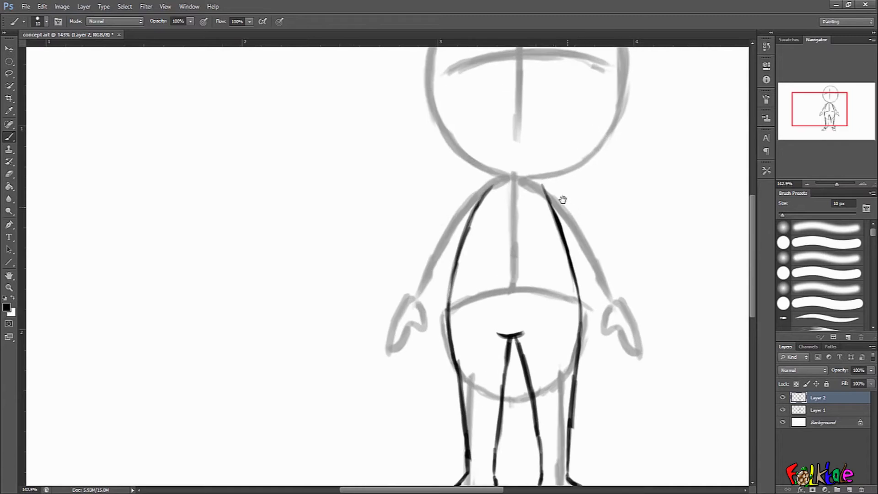
left_click_drag(542, 185, 562, 240)
key("e")
left_click_drag(543, 189, 562, 249)
key("b")
mouse_move(538, 177)
left_mouse_down()
mouse_move(594, 234)
mouse_move(574, 250)
mouse_move(585, 266)
left_mouse_up()
mouse_move(586, 225)
left_mouse_down()
mouse_move(609, 259)
mouse_move(590, 273)
mouse_move(600, 303)
mouse_move(606, 288)
mouse_move(623, 312)
left_mouse_up()
mouse_move(608, 257)
left_mouse_down()
mouse_move(630, 292)
mouse_move(627, 314)
left_mouse_up()
left_click_drag(614, 280, 630, 308)
left_click_drag(624, 293, 631, 308)
Lasso the inked right arm and copy it onto a new layer.
left_click(8, 73)
mouse_move(549, 159)
left_mouse_down()
mouse_move(529, 161)
mouse_move(580, 280)
mouse_move(645, 340)
mouse_move(577, 143)
mouse_move(555, 134)
left_mouse_up()
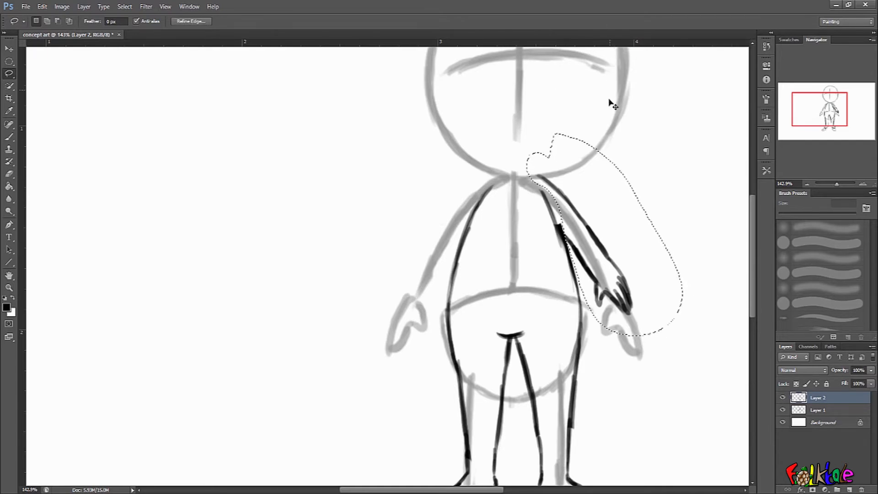
key("ctrl+j")
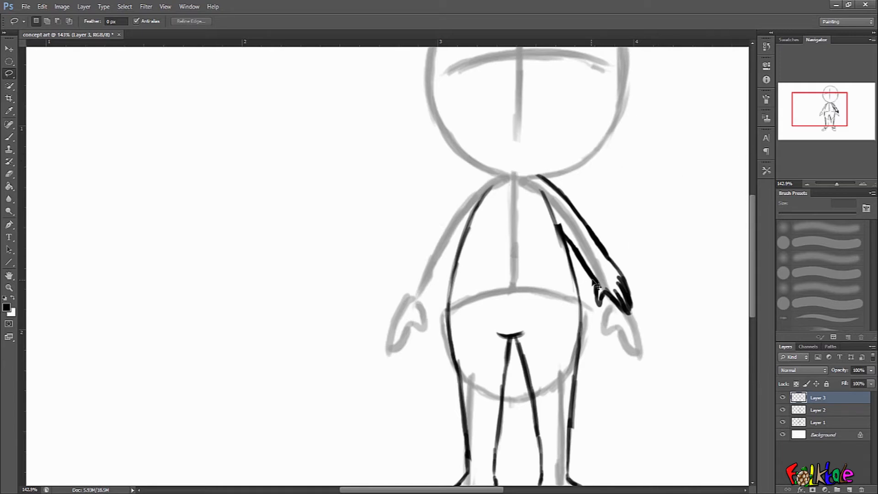
Flip the copied arm horizontally and move it onto the figure's opposite side.
key("ctrl+t")
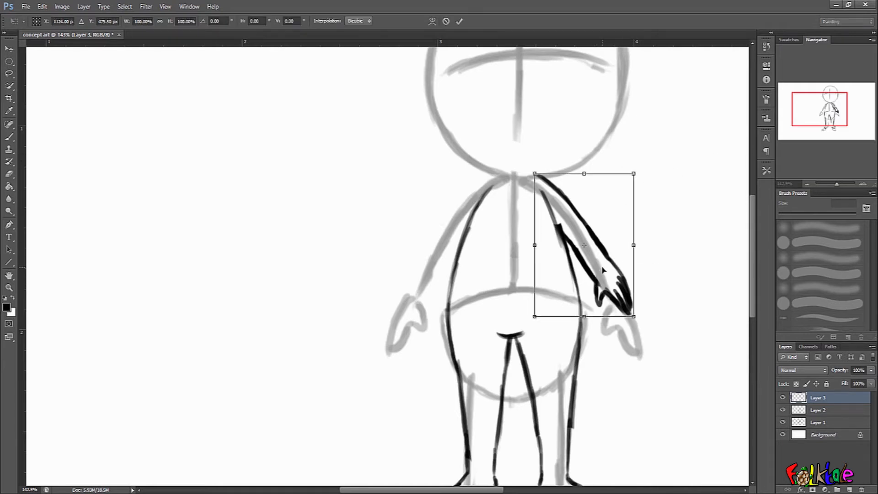
right_click(608, 272)
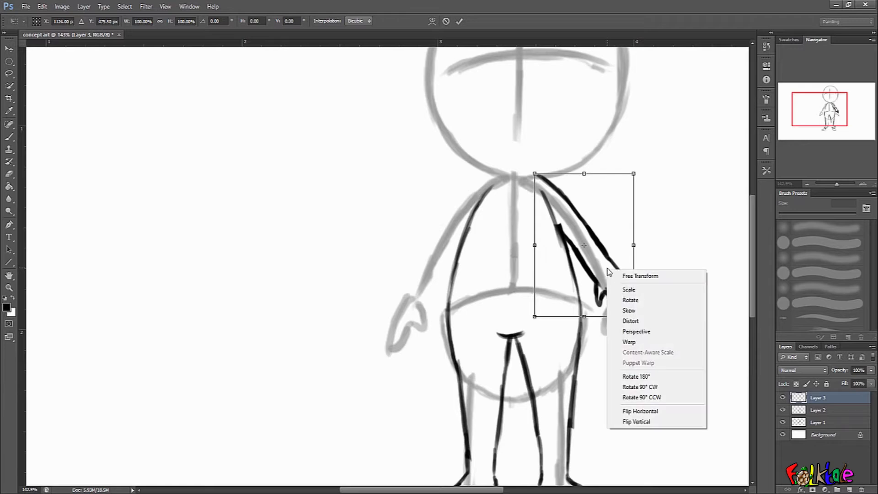
left_click(660, 414)
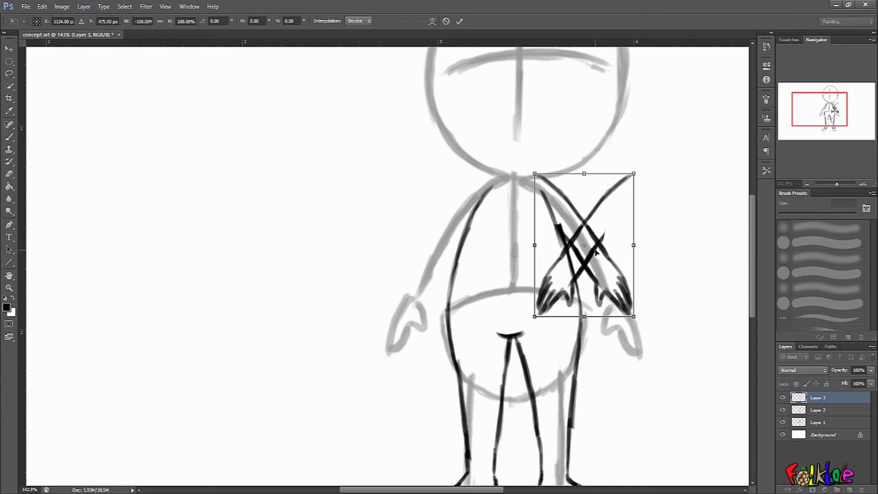
left_click_drag(596, 248, 460, 257)
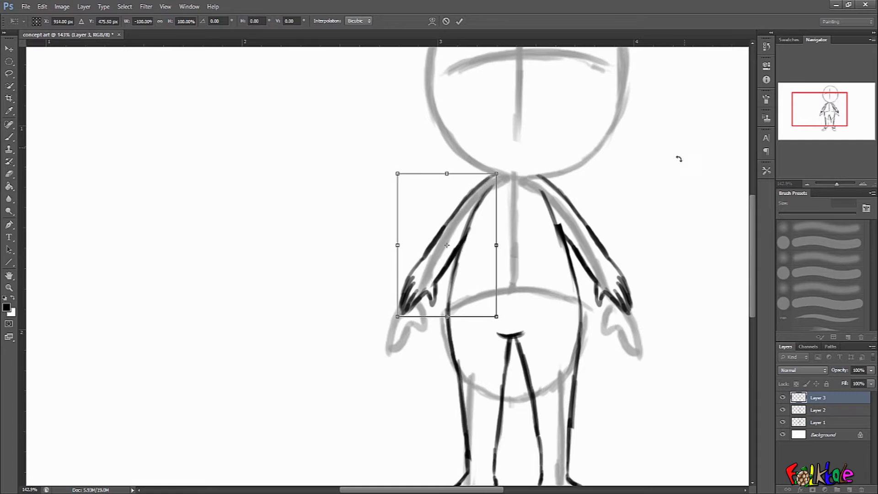
key("Return")
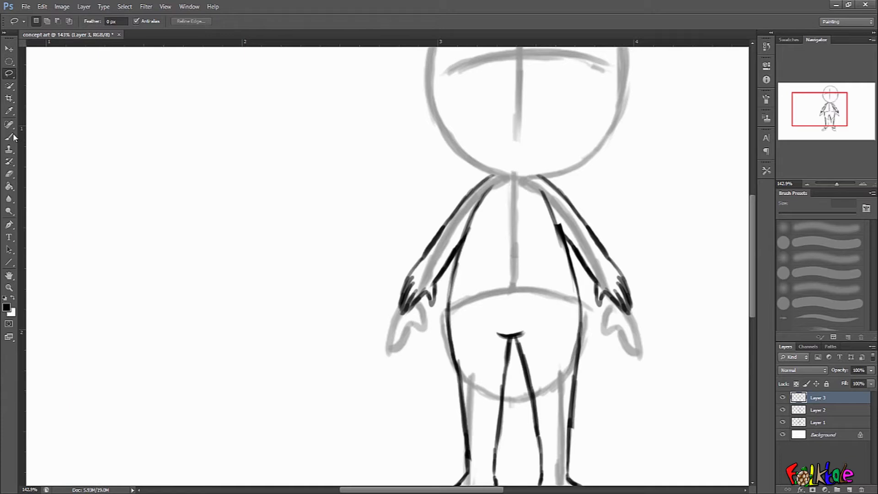
Merge the layer holding the flipped arm down into the figure's line-art layer.
key("b")
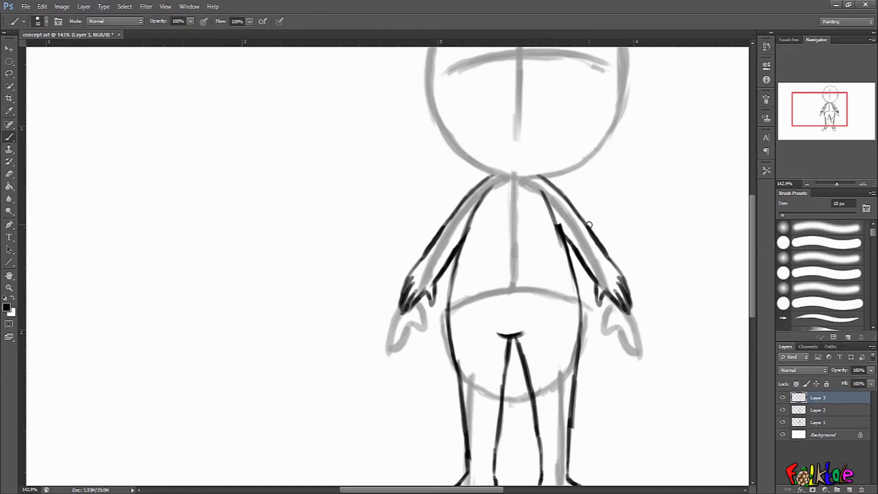
left_click_drag(649, 282, 609, 294)
left_click_drag(607, 183, 605, 182)
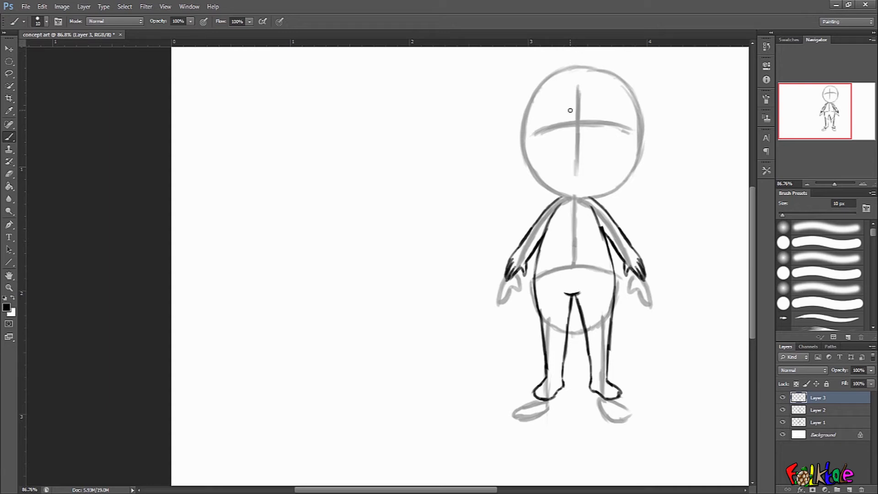
key("ctrl+e")
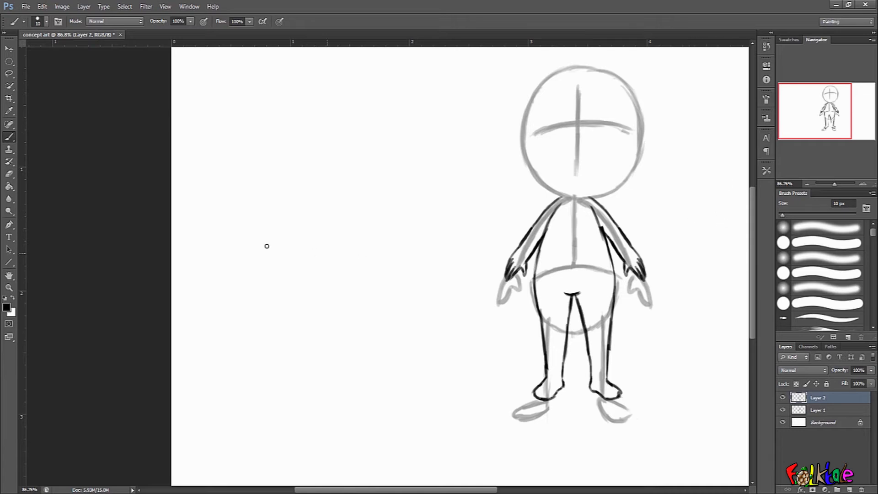
Lasso the left half of the inked figure and delete it.
key("l")
mouse_move(578, 172)
left_mouse_down()
mouse_move(580, 372)
mouse_move(478, 251)
mouse_move(576, 146)
left_mouse_up()
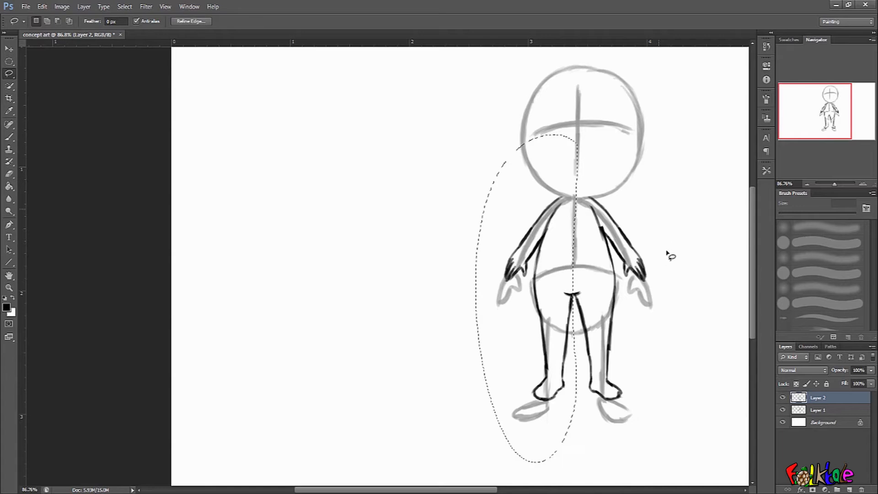
key("Delete")
key("ctrl+d")
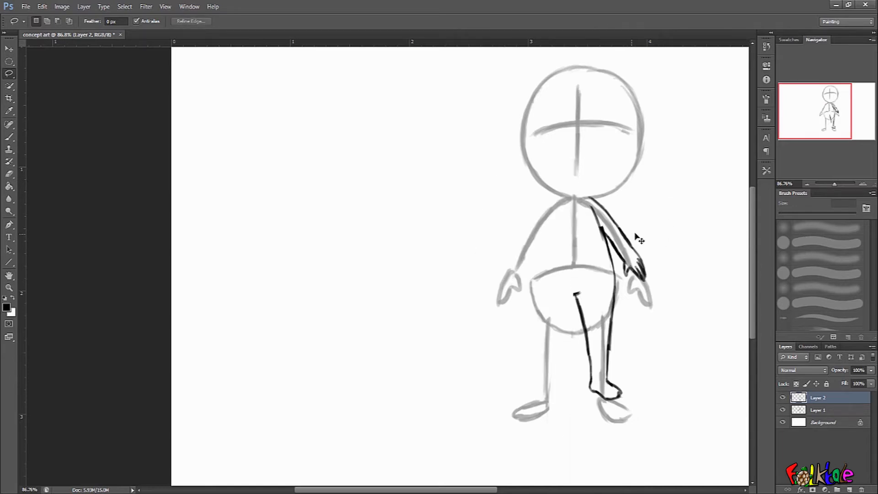
Duplicate the remaining half onto a new layer, flip it horizontally and move it to the figure's left side.
key("ctrl+j")
key("ctrl+t")
right_click(618, 266)
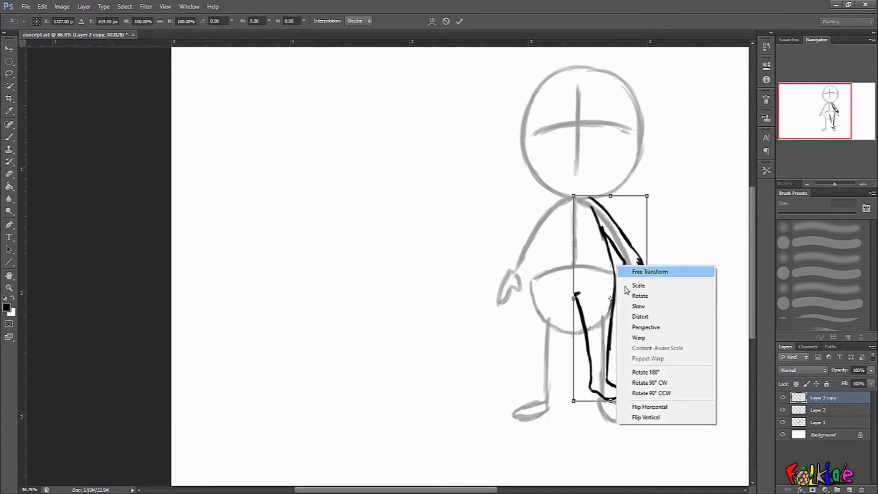
left_click(643, 406)
mouse_move(626, 311)
left_mouse_down()
mouse_move(573, 302)
mouse_move(571, 293)
left_mouse_up()
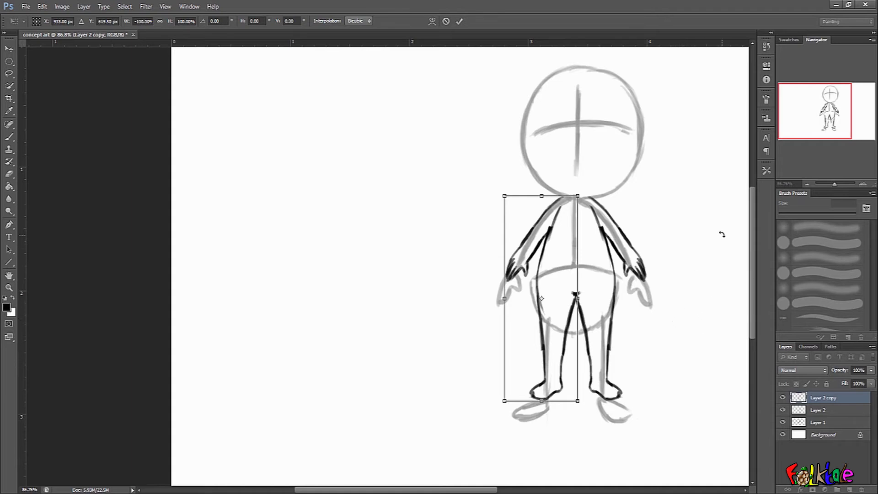
key("Return")
Undo the half deletion and mirroring steps.
key("ctrl+alt+z")
key("ctrl+alt+z")
key("ctrl+alt+z")
key("ctrl+alt+z")
key("ctrl+alt+z")
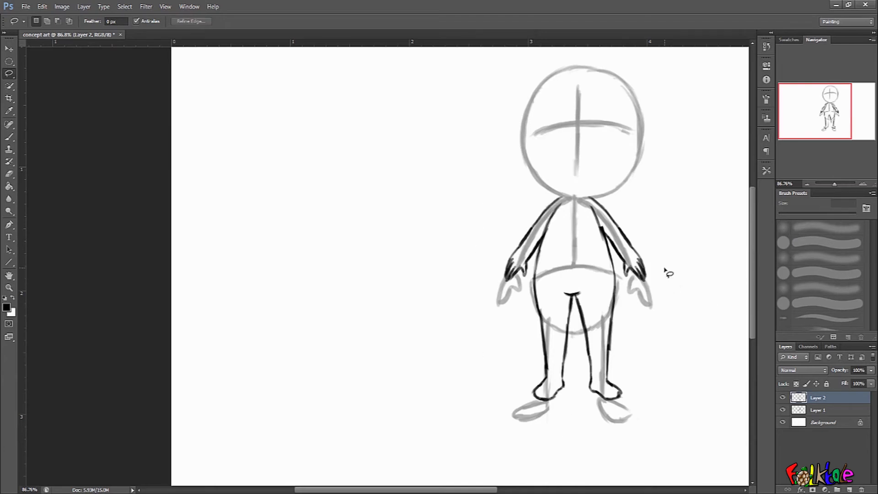
Ink the neck collar lines at the top of the torso, erasing a stray stroke.
left_click_drag(638, 306, 630, 302)
left_click_drag(631, 293, 645, 269)
left_click_drag(546, 259, 567, 257)
left_click_drag(545, 254, 614, 250)
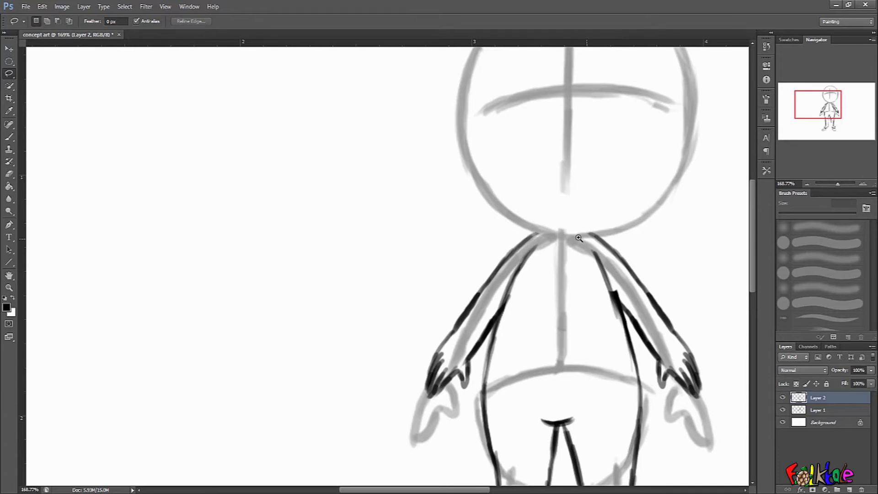
left_click(9, 137)
mouse_move(533, 235)
left_mouse_down()
mouse_move(557, 228)
mouse_move(543, 232)
mouse_move(551, 212)
mouse_move(549, 228)
mouse_move(581, 212)
mouse_move(550, 226)
mouse_move(573, 232)
mouse_move(579, 224)
mouse_move(608, 245)
left_mouse_up()
key("e")
key("b")
key("e")
mouse_move(582, 206)
left_mouse_down()
mouse_move(551, 226)
mouse_move(551, 219)
mouse_move(520, 243)
mouse_move(551, 228)
left_mouse_up()
key("b")
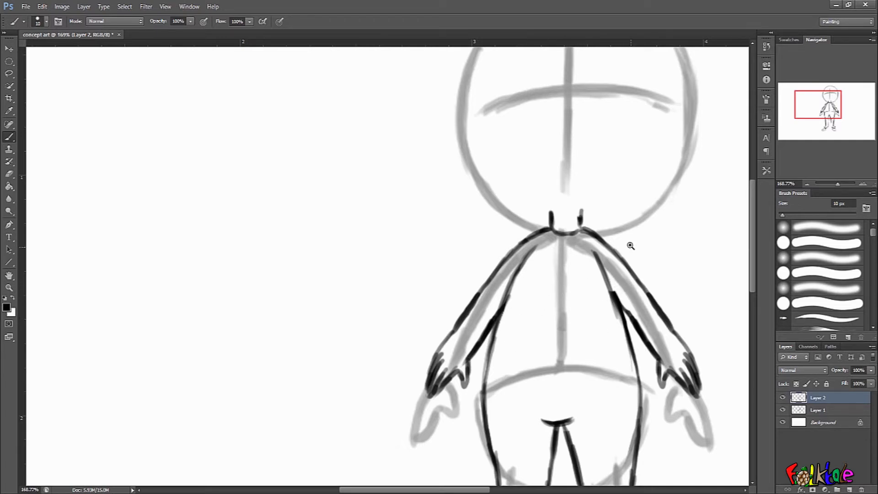
scroll(626, 247, "down", 1)
left_click_drag(563, 228, 588, 228)
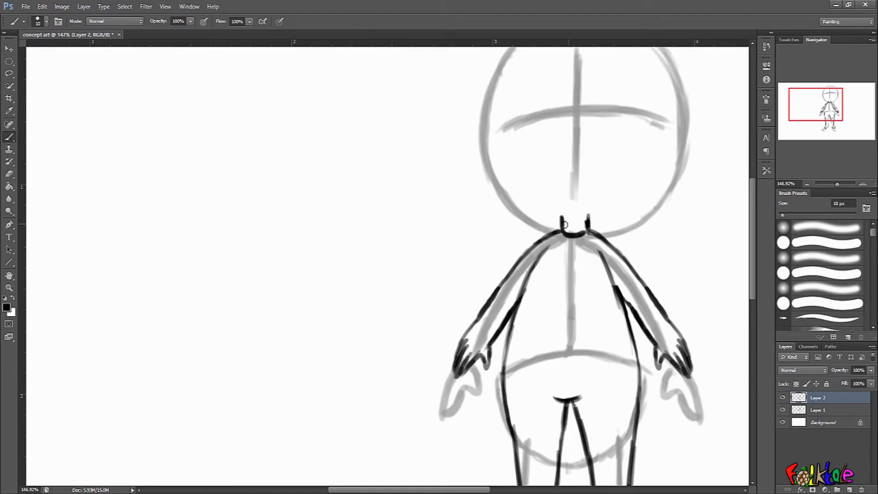
Free-transform the body line art, squashing it vertically to about 97.55% height.
scroll(654, 252, "down", 3)
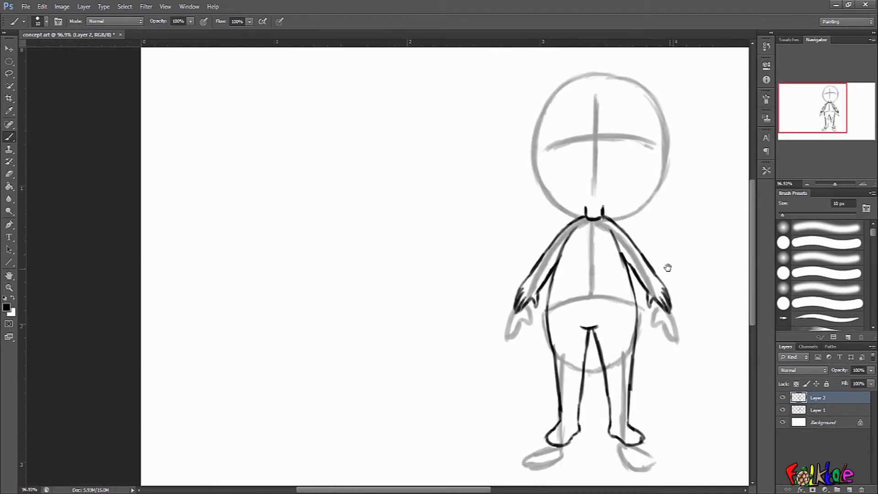
left_click_drag(663, 257, 659, 257)
left_click_drag(684, 261, 648, 233)
left_click_drag(650, 158, 643, 263)
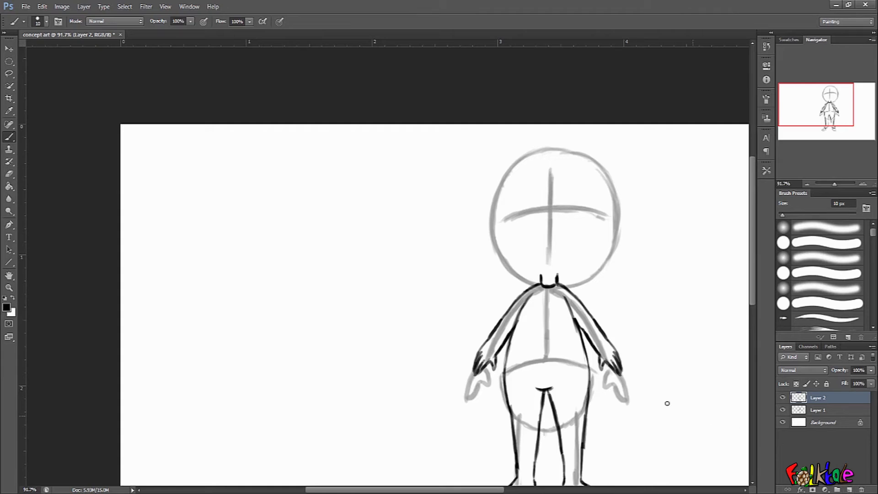
scroll(639, 280, "down", 3)
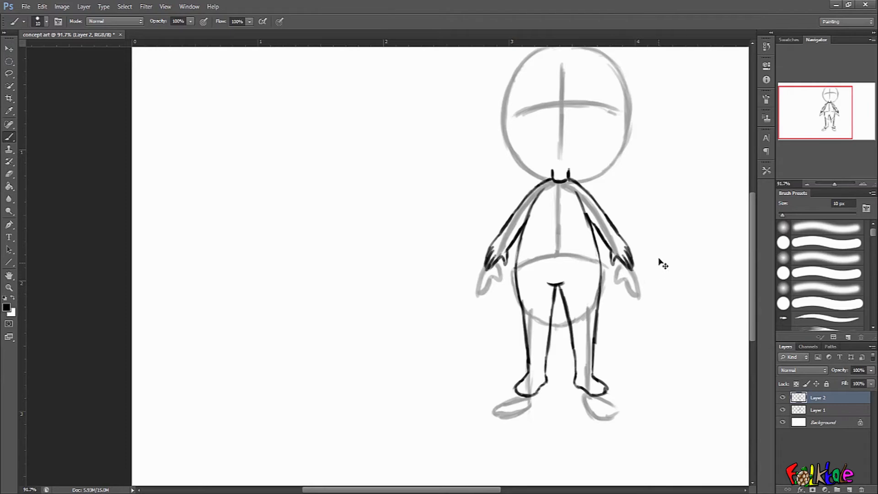
key("ctrl+t")
left_click_drag(560, 284, 555, 385)
left_click_drag(559, 166, 559, 177)
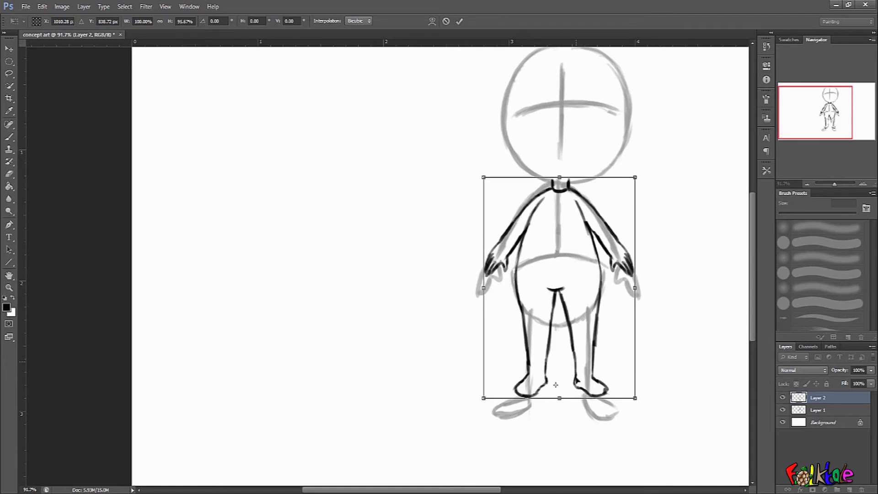
left_click_drag(559, 398, 559, 387)
left_click_drag(559, 177, 560, 175)
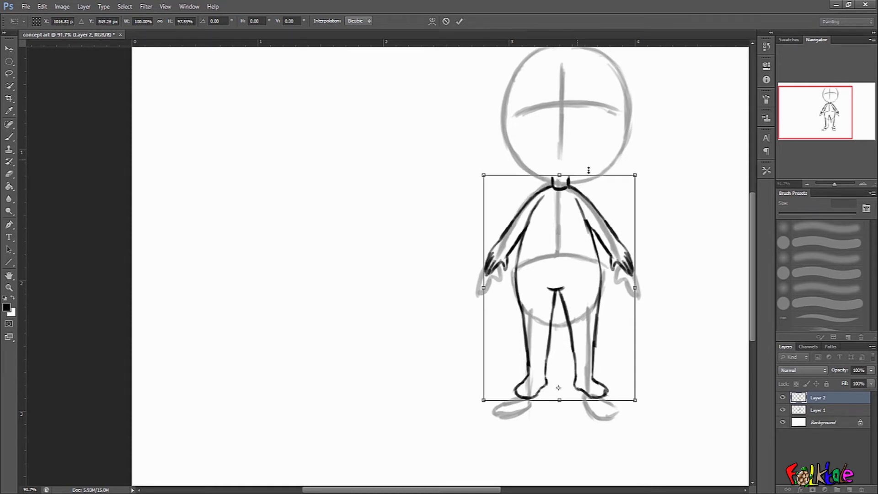
key("Return")
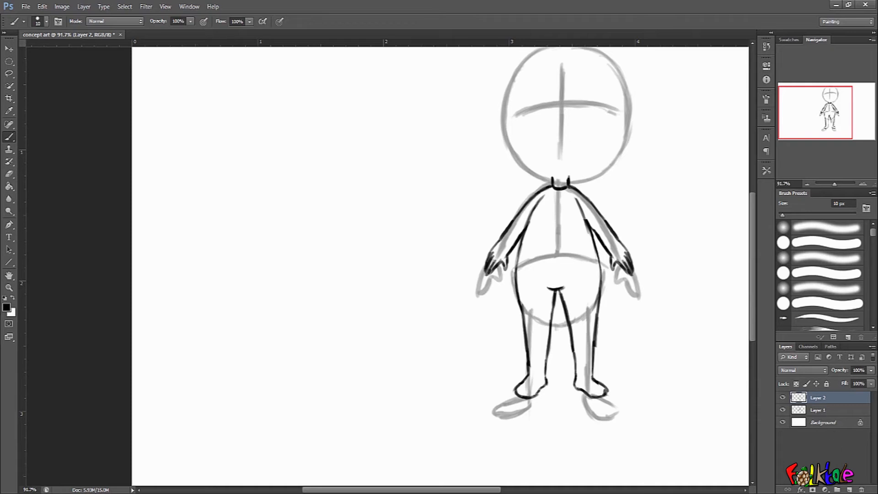
Add a new layer and ink the left side of the face outline.
left_click(849, 489)
left_click_drag(613, 164, 607, 297)
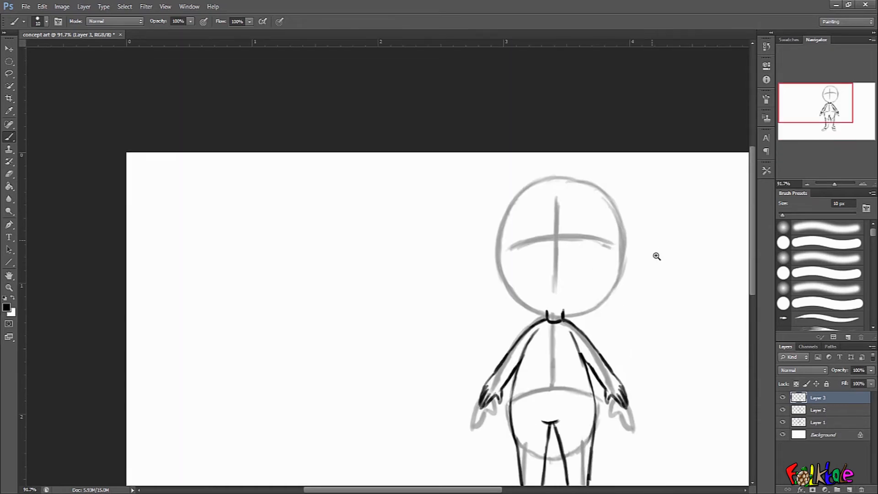
left_click(652, 269, "ctrl")
left_click_drag(607, 262, 676, 274)
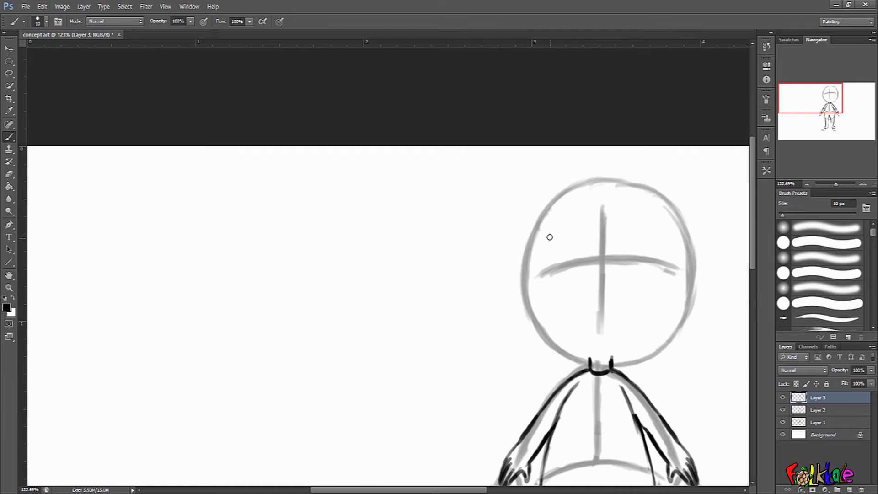
left_click_drag(550, 223, 544, 272)
mouse_move(547, 240)
left_mouse_down()
mouse_move(543, 280)
mouse_move(554, 303)
left_mouse_up()
left_click_drag(544, 268, 566, 323)
left_click_drag(551, 295, 574, 336)
mouse_move(547, 280)
left_mouse_down()
mouse_move(586, 346)
mouse_move(572, 333)
mouse_move(597, 348)
left_mouse_up()
key("ctrl+alt+z")
key("ctrl+alt+z")
key("ctrl+alt+z")
key("ctrl+alt+z")
key("ctrl+alt+z")
key("ctrl+alt+z")
key("ctrl+alt+z")
key("ctrl+alt+z")
key("ctrl+alt+z")
key("ctrl+alt+z")
mouse_move(553, 225)
left_mouse_down()
mouse_move(550, 296)
mouse_move(551, 284)
mouse_move(567, 325)
mouse_move(559, 316)
mouse_move(601, 348)
left_mouse_up()
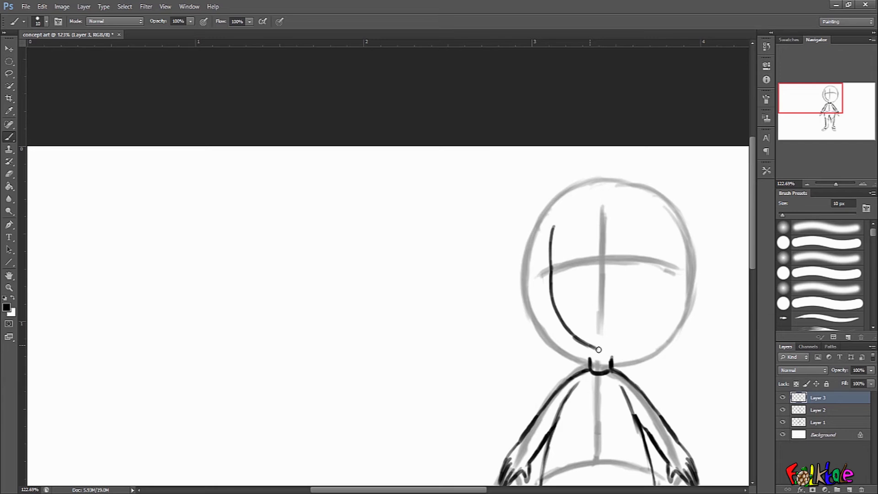
Ink the hair outline and the left ear on the head, redoing a few strokes.
mouse_move(550, 248)
left_mouse_down()
mouse_move(554, 220)
mouse_move(571, 207)
left_mouse_up()
key("ctrl+alt+z")
key("ctrl+alt+z")
mouse_move(552, 234)
left_mouse_down()
mouse_move(565, 194)
mouse_move(629, 183)
left_mouse_up()
left_click_drag(562, 201, 551, 260)
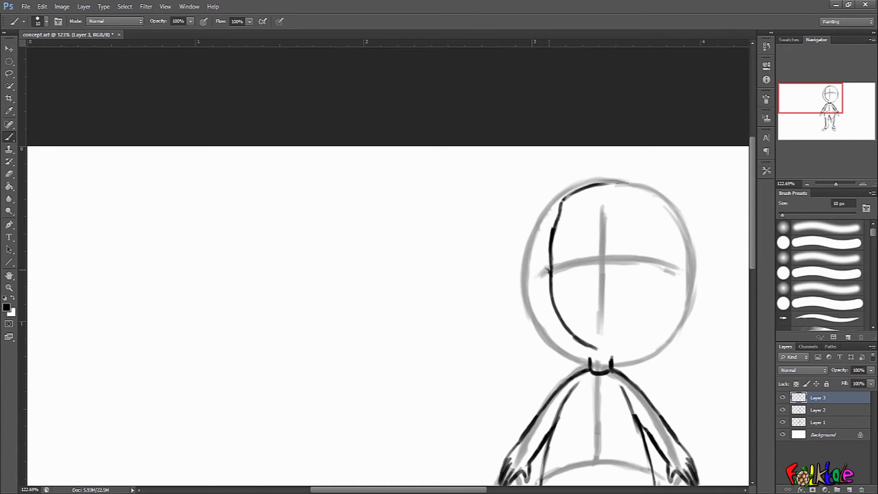
mouse_move(545, 268)
left_mouse_down()
mouse_move(538, 279)
mouse_move(551, 299)
mouse_move(542, 276)
left_mouse_up()
key("ctrl+z")
mouse_move(539, 279)
left_mouse_down()
mouse_move(555, 299)
mouse_move(543, 277)
left_mouse_up()
mouse_move(567, 212)
left_mouse_down()
mouse_move(552, 272)
mouse_move(568, 212)
mouse_move(614, 199)
left_mouse_up()
mouse_move(554, 227)
left_mouse_down()
mouse_move(564, 195)
mouse_move(618, 183)
left_mouse_up()
mouse_move(563, 197)
left_mouse_down()
mouse_move(606, 189)
mouse_move(619, 202)
left_mouse_up()
left_click_drag(581, 207, 566, 232)
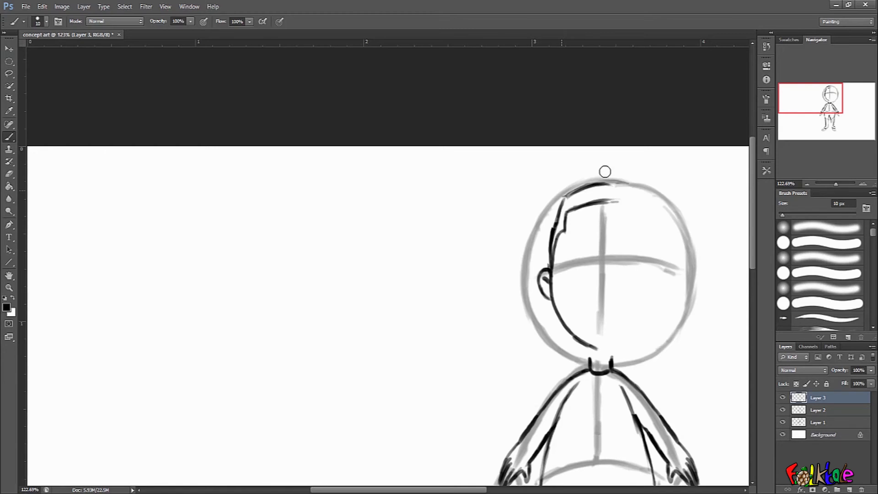
mouse_move(564, 198)
left_mouse_down()
mouse_move(622, 184)
mouse_move(613, 201)
mouse_move(618, 185)
left_mouse_up()
key("e")
key("b")
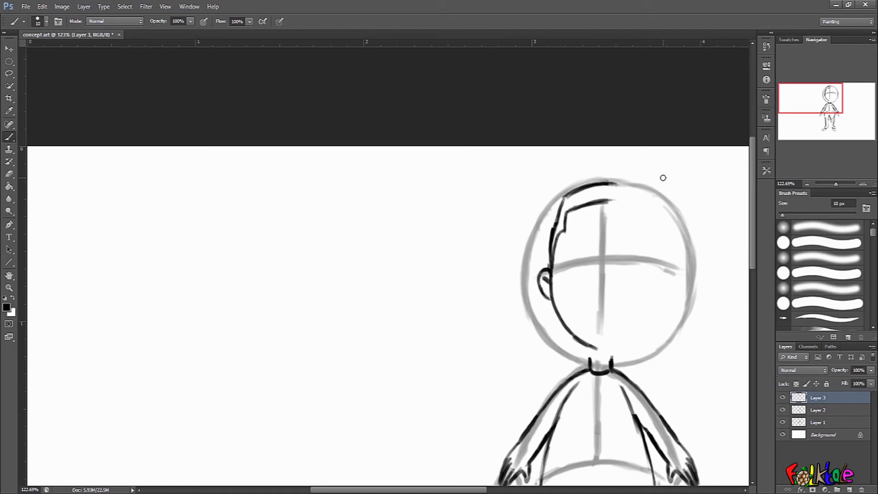
Lasso the inked left half of the head and copy it onto a new layer.
left_click(13, 77)
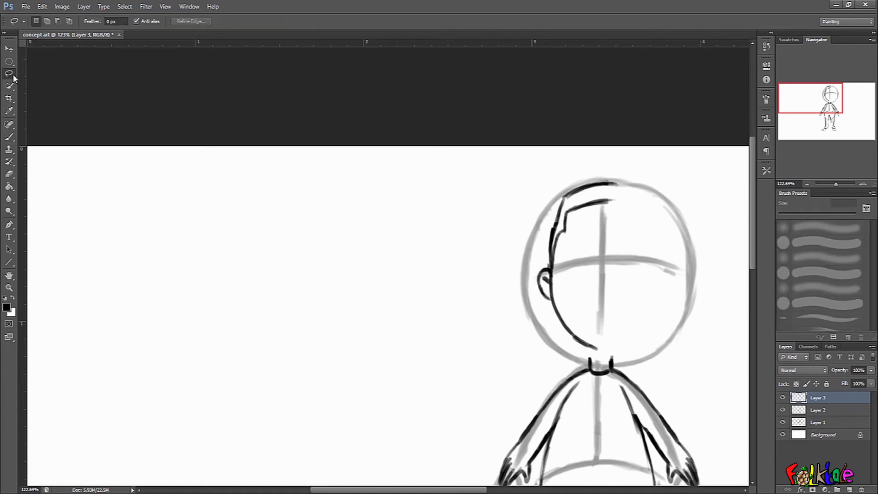
left_click_drag(566, 146, 502, 199)
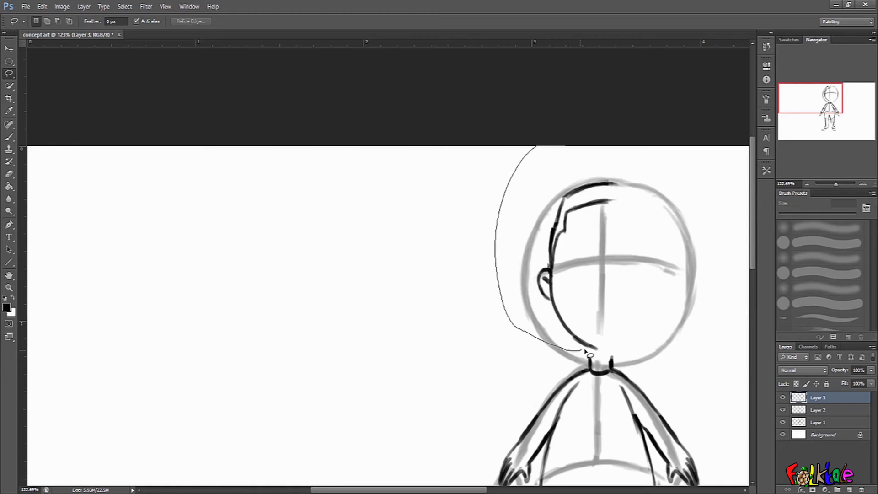
mouse_move(616, 359)
left_mouse_down()
mouse_move(637, 146)
mouse_move(584, 137)
left_mouse_up()
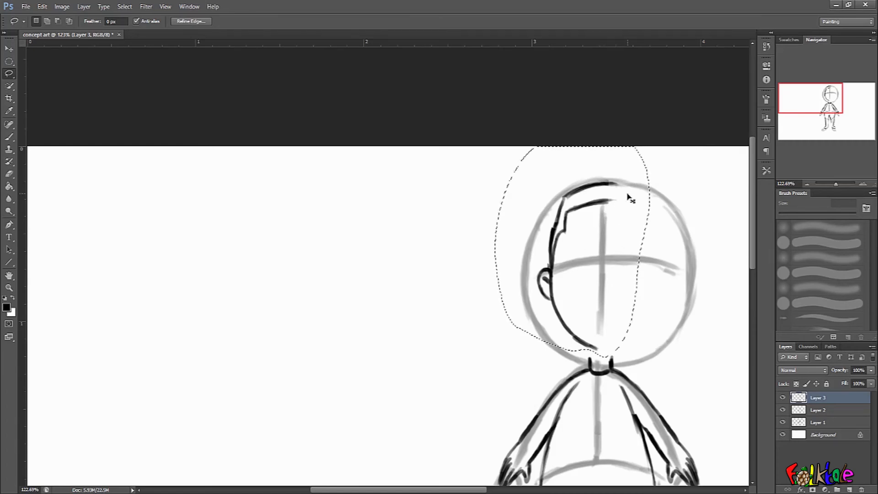
key("ctrl+j")
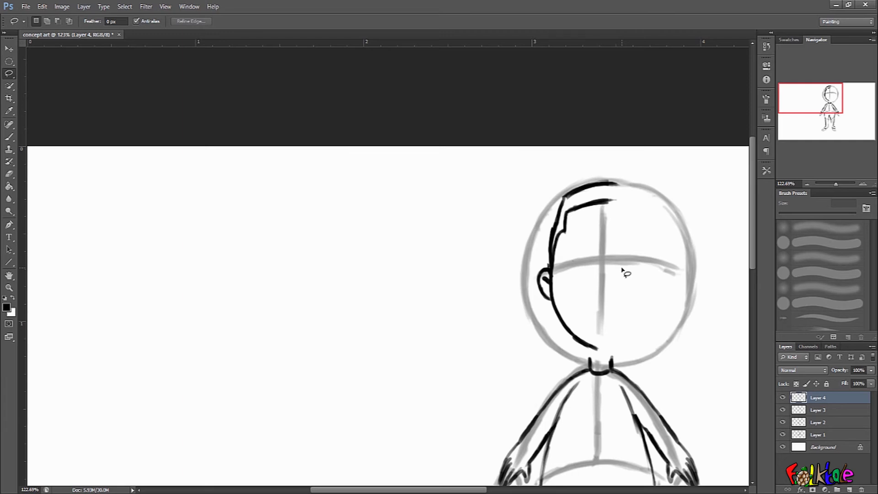
Flip the copied head half horizontally, move it to the right side and merge it down.
key("ctrl+t")
right_click(617, 314)
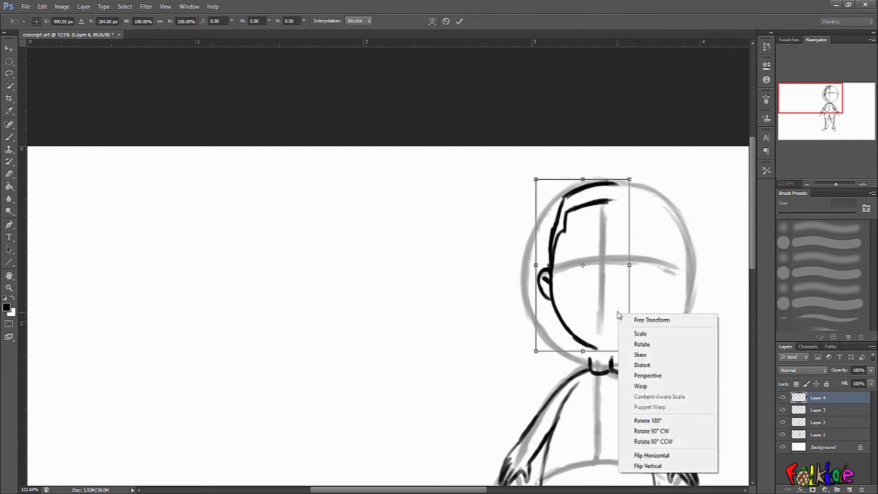
left_click(640, 450)
left_click_drag(604, 323, 646, 325)
key("Return")
key("l")
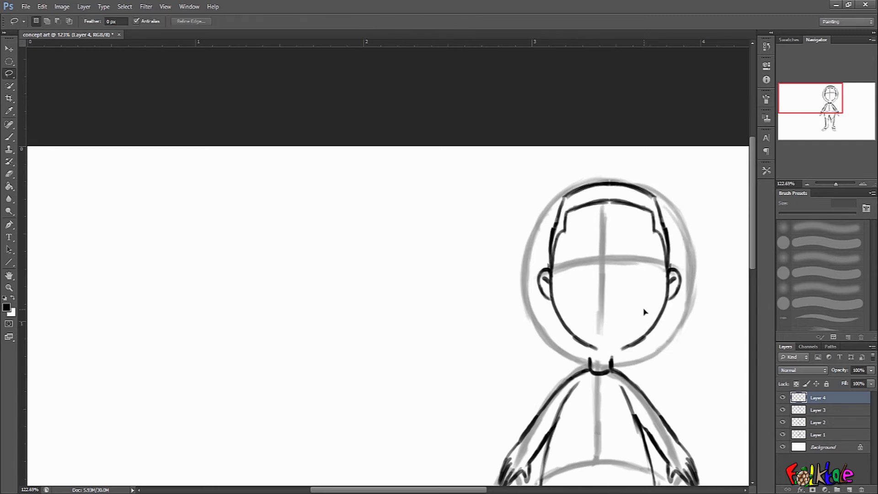
key("ctrl+e")
key("b")
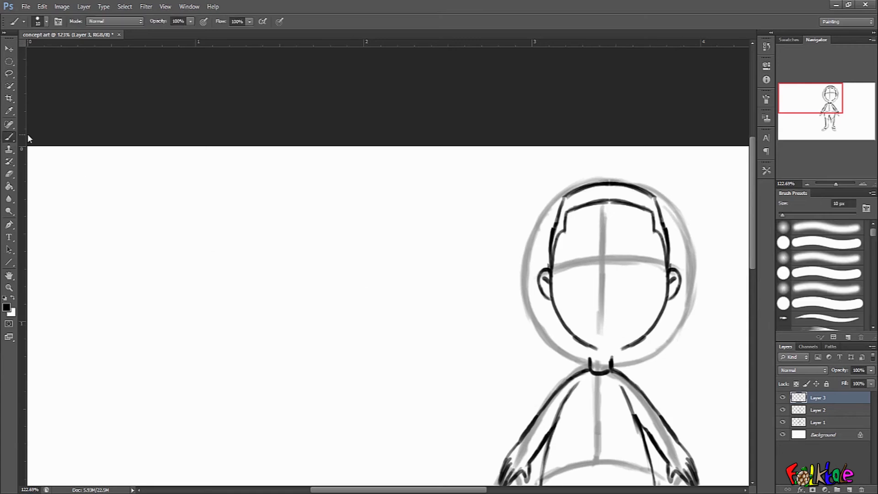
Lasso the whole inked head, free-transform it to fit the sketched head circle, and deselect.
key("l")
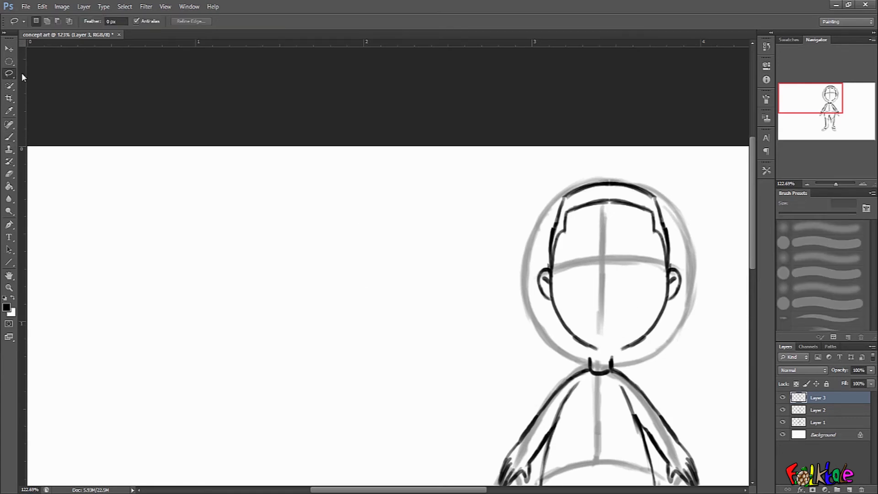
left_click_drag(524, 214, 554, 333)
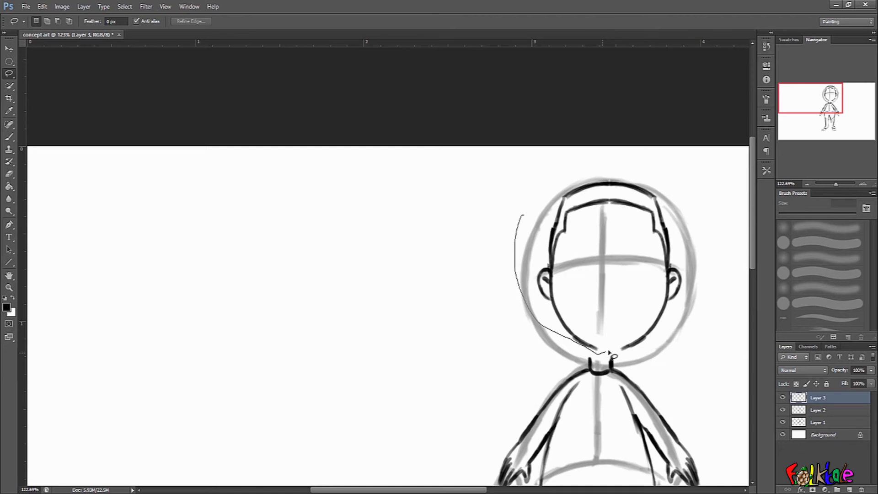
mouse_move(640, 363)
left_mouse_down()
mouse_move(582, 119)
mouse_move(572, 129)
left_mouse_up()
mouse_move(667, 260)
left_mouse_down()
mouse_move(654, 259)
mouse_move(669, 265)
left_mouse_up()
key("ctrl+t")
left_click_drag(528, 265, 531, 265)
left_click_drag(598, 179, 601, 193)
left_click_drag(669, 189, 674, 188)
left_click_drag(627, 280, 628, 285)
left_click_drag(689, 293, 695, 322)
mouse_move(629, 310)
left_mouse_down()
mouse_move(673, 324)
mouse_move(625, 321)
left_mouse_up()
key("Return")
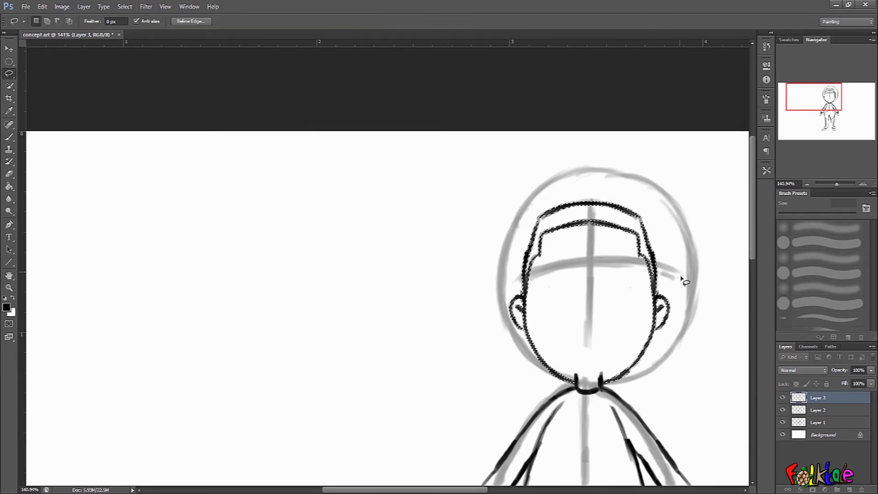
mouse_move(680, 336)
left_mouse_down()
mouse_move(648, 379)
mouse_move(638, 436)
mouse_move(724, 273)
left_mouse_up()
key("ctrl+d")
left_click(8, 137)
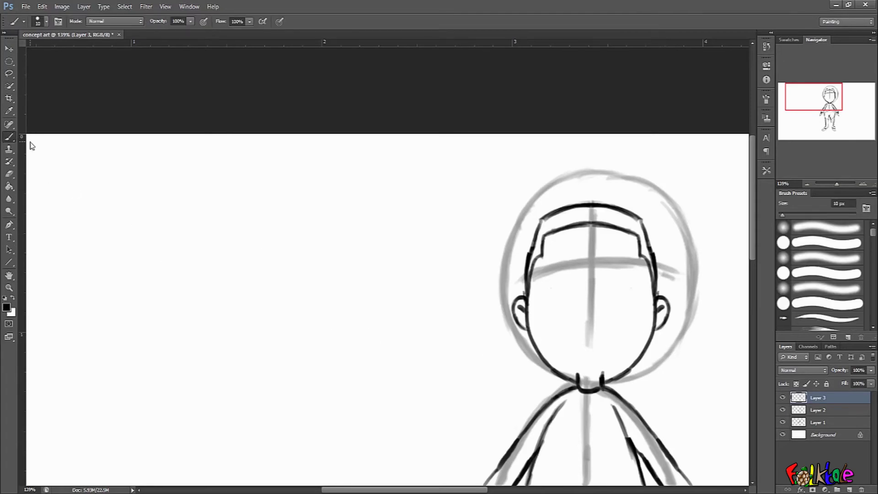
left_click_drag(611, 373, 635, 308)
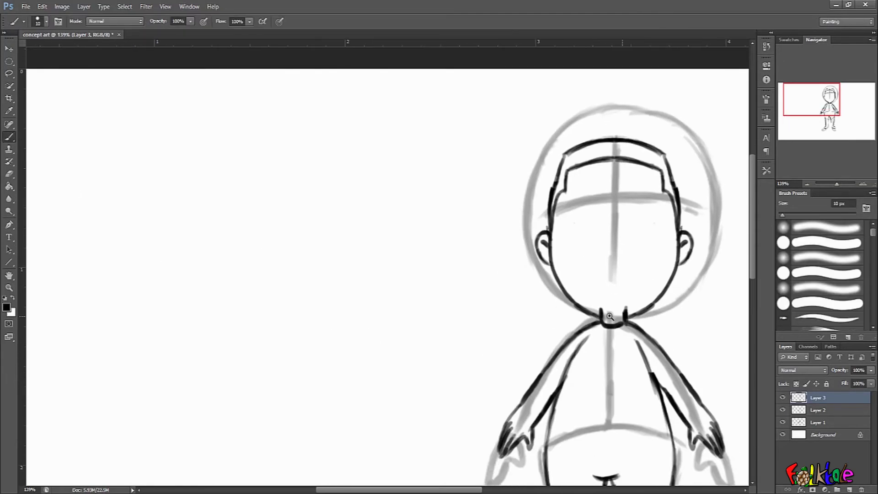
Lower Layer 2's opacity to 52% and hide Layer 1 so only the inked lines and faint sketch show.
scroll(601, 319, "up", 4)
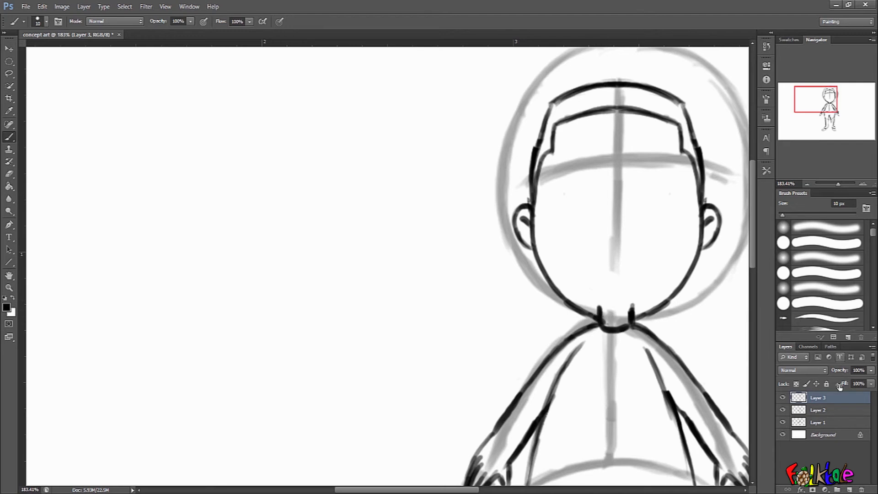
left_click(830, 410)
left_click_drag(824, 373, 817, 374)
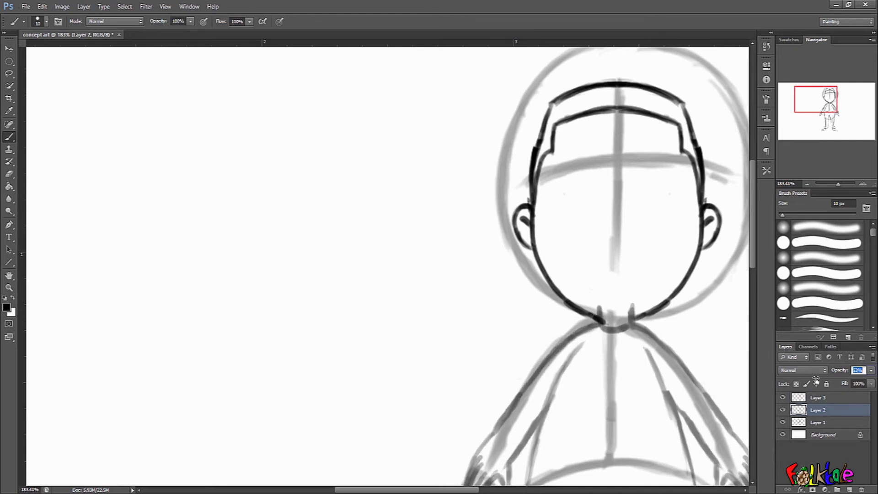
left_click(782, 422)
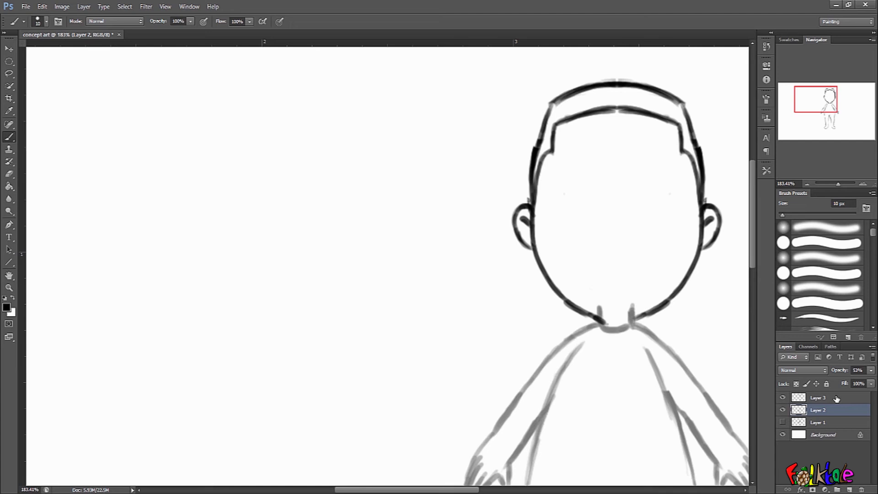
On Layer 3, ink a short stroke at the right side of the chin, redoing it once.
left_click(836, 398)
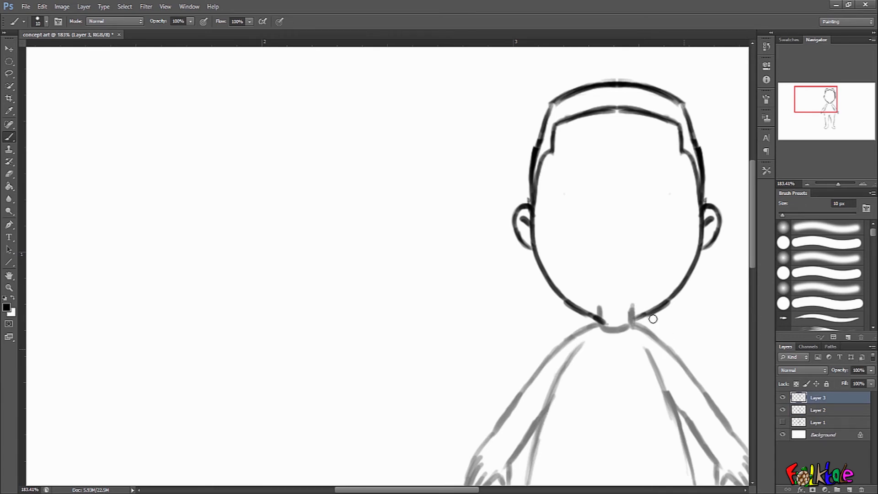
left_click_drag(639, 316, 627, 321)
key("ctrl+z")
left_click_drag(613, 326, 643, 314)
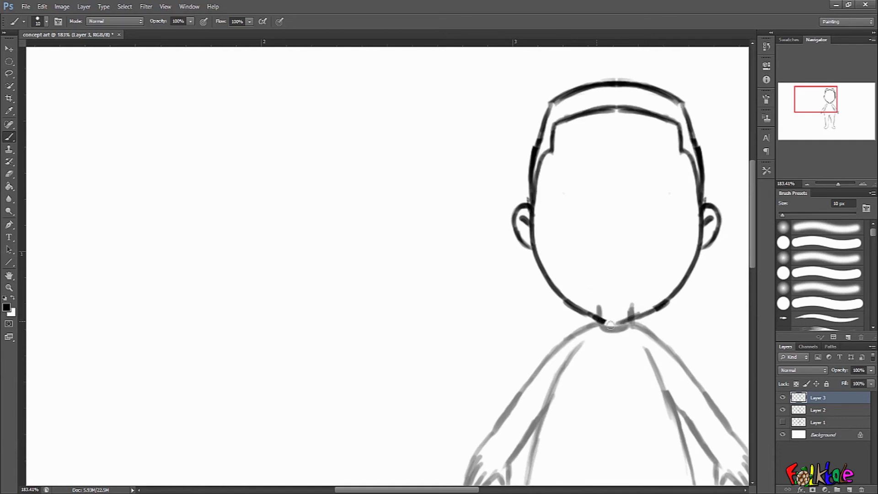
Erase stray marks around the chin and neck of the inked head.
key("e")
left_click_drag(611, 319, 607, 320)
left_click_drag(691, 290, 670, 291)
left_click_drag(700, 288, 636, 292)
left_click_drag(685, 273, 653, 256)
left_click_drag(459, 144, 494, 160, "ctrl")
left_click_drag(468, 194, 578, 169)
left_click_drag(532, 259, 593, 161)
left_click_drag(602, 123, 606, 225)
left_click_drag(611, 191, 627, 324)
mouse_move(595, 299)
left_mouse_down("ctrl")
mouse_move(617, 265)
mouse_move(654, 284)
mouse_move(635, 255)
left_mouse_up("ctrl")
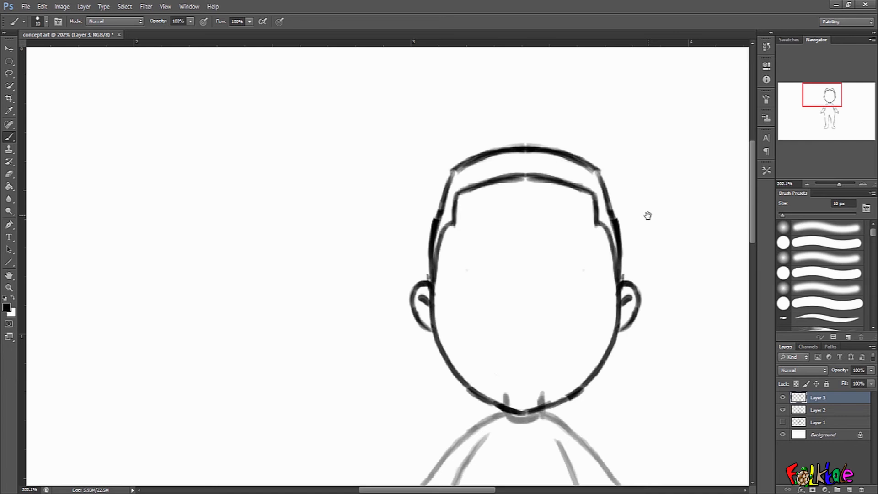
Ink the left eyebrow on the face, undoing and redrawing the stroke.
left_click_drag(580, 291, 617, 250)
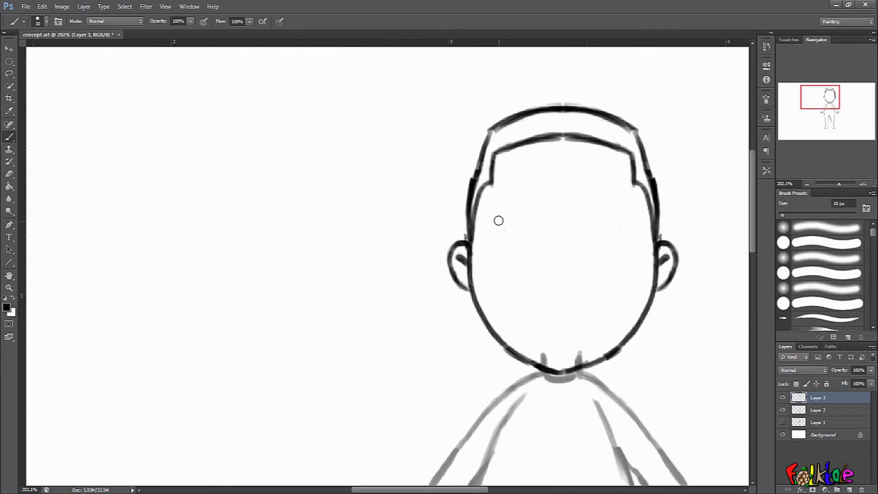
left_click_drag(496, 220, 515, 214)
key("ctrl+z")
mouse_move(495, 213)
left_mouse_down()
mouse_move(506, 198)
mouse_move(527, 200)
left_mouse_up()
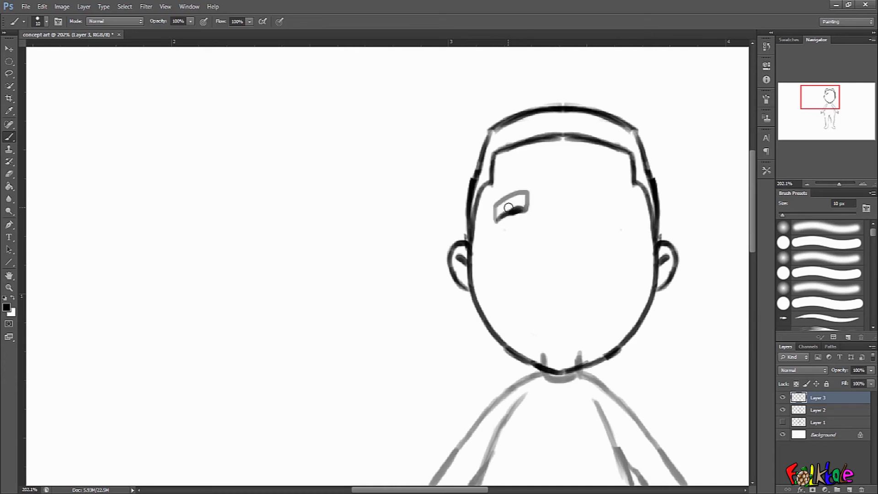
key("ctrl+z")
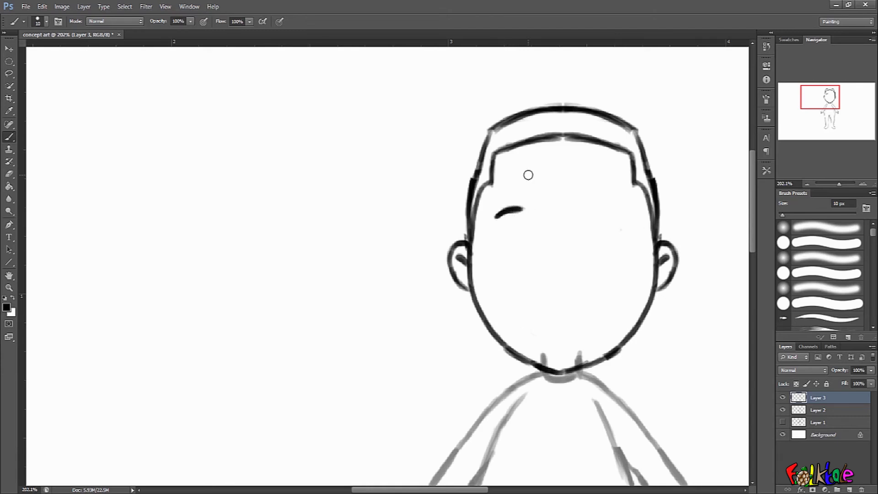
Glance at the reference photo in Photos, then ink the left eye with a shaded pupil below the eyebrow.
key("alt+Tab")
left_click_drag(278, 152, 616, 91)
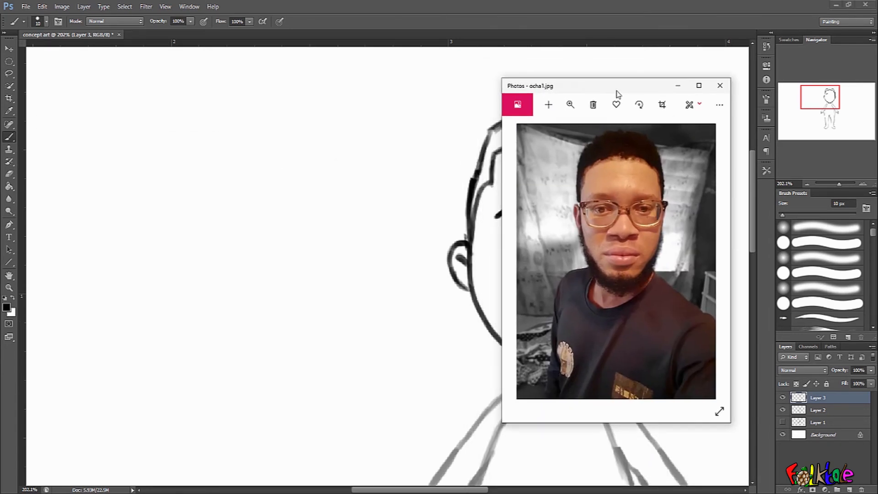
key("alt+Tab")
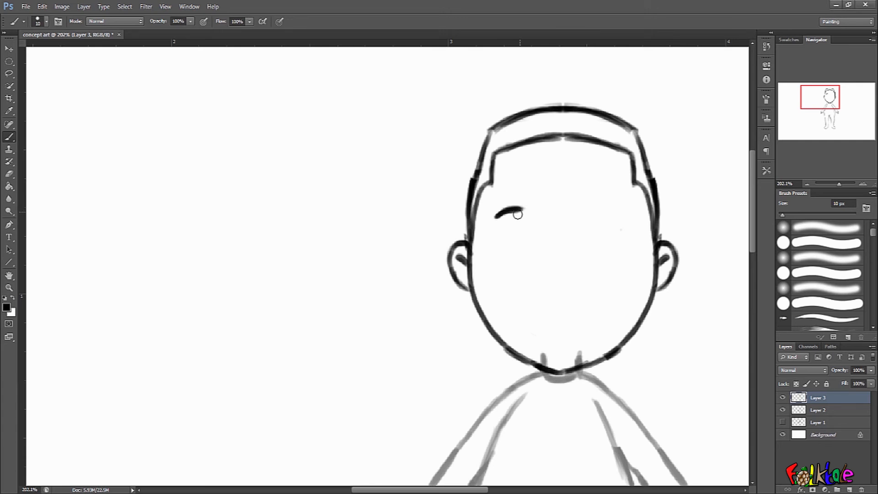
mouse_move(494, 239)
left_mouse_down()
mouse_move(507, 223)
mouse_move(534, 238)
mouse_move(527, 225)
mouse_move(533, 241)
mouse_move(514, 223)
mouse_move(494, 236)
mouse_move(496, 261)
mouse_move(492, 235)
mouse_move(504, 267)
mouse_move(492, 252)
mouse_move(517, 269)
mouse_move(501, 265)
mouse_move(536, 265)
mouse_move(519, 272)
mouse_move(536, 232)
mouse_move(527, 224)
mouse_move(540, 248)
mouse_move(537, 239)
mouse_move(513, 275)
mouse_move(493, 249)
mouse_move(515, 242)
mouse_move(501, 275)
mouse_move(498, 269)
mouse_move(506, 280)
mouse_move(495, 270)
mouse_move(498, 253)
mouse_move(516, 270)
left_mouse_up()
key("e")
key("b")
mouse_move(517, 271)
left_mouse_down()
mouse_move(496, 248)
mouse_move(504, 273)
mouse_move(523, 277)
mouse_move(535, 265)
mouse_move(531, 228)
mouse_move(531, 262)
mouse_move(513, 244)
mouse_move(511, 250)
mouse_move(515, 239)
left_mouse_up()
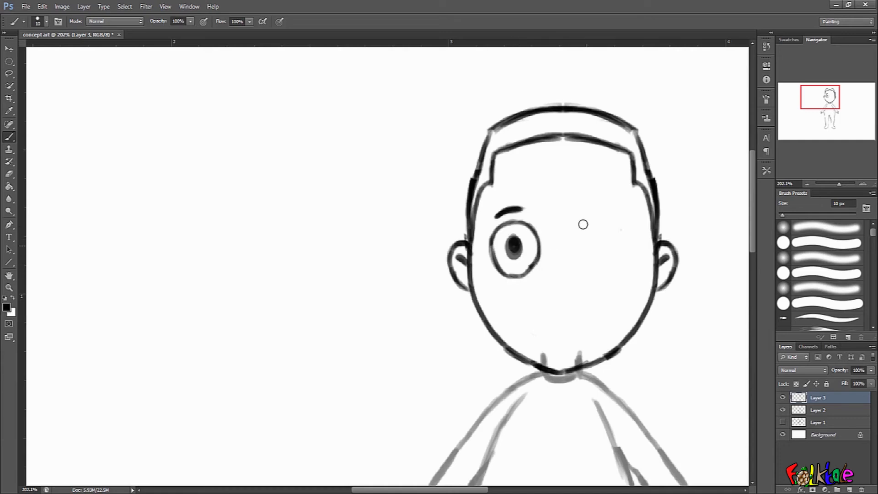
Ink a small curved nose below and right of the eye, nudge it into place with the Lasso, and deselect.
left_click_drag(639, 316, 675, 311)
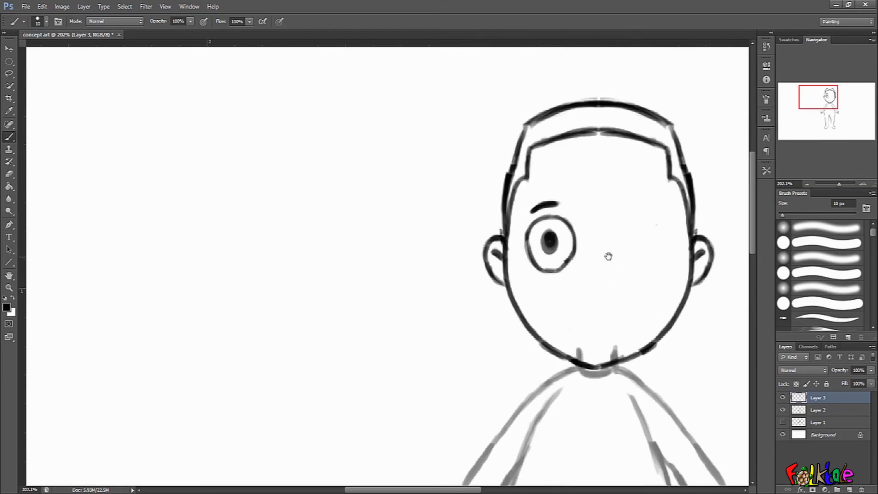
left_click_drag(583, 280, 599, 284)
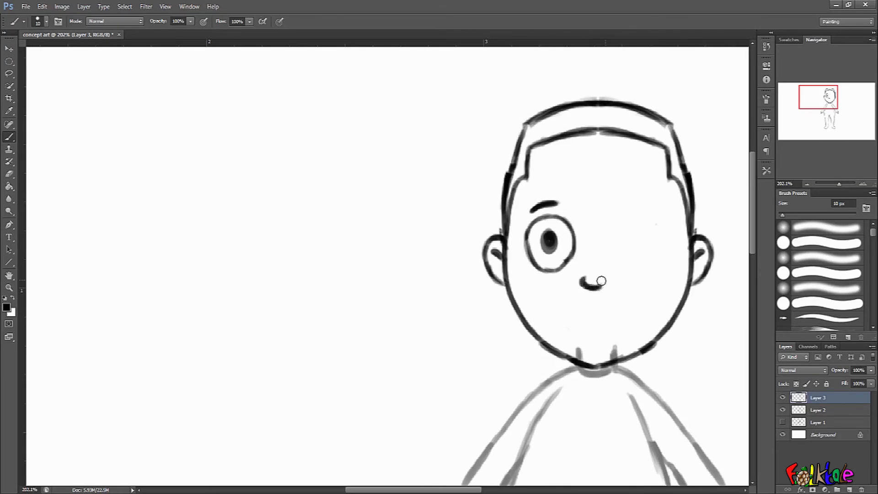
mouse_move(613, 282)
left_mouse_down()
mouse_move(605, 252)
mouse_move(601, 268)
mouse_move(605, 242)
left_mouse_up()
left_click(19, 73)
left_click_drag(595, 253, 596, 249)
left_click_drag(596, 249, 595, 247)
key("ctrl+d")
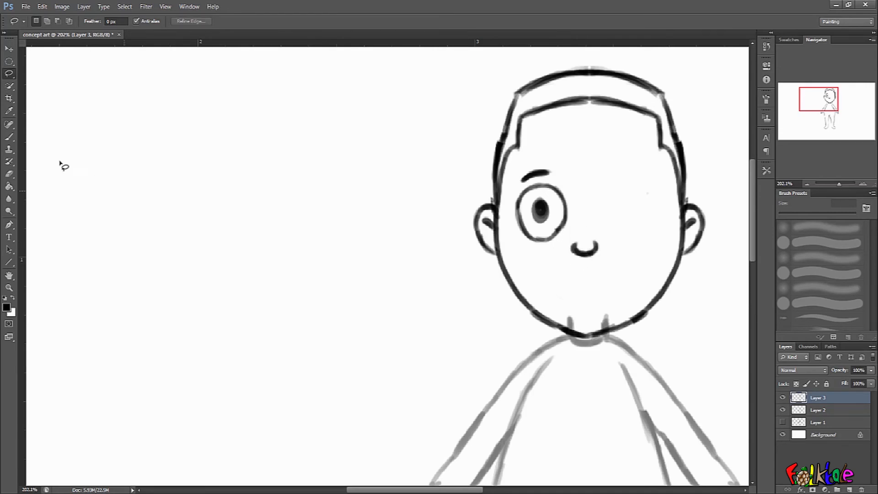
Ink the left half of an open smiling mouth below the nose.
left_click(8, 137)
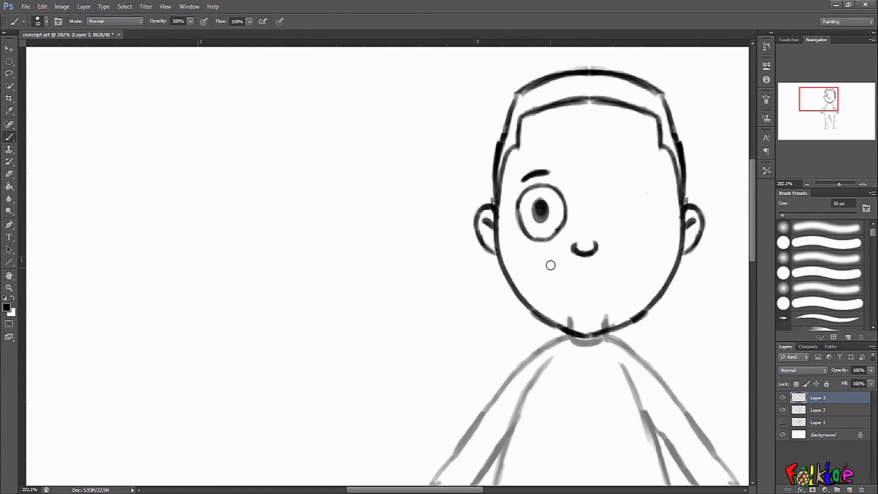
mouse_move(550, 266)
left_mouse_down()
mouse_move(580, 284)
mouse_move(616, 272)
mouse_move(550, 266)
mouse_move(606, 276)
left_mouse_up()
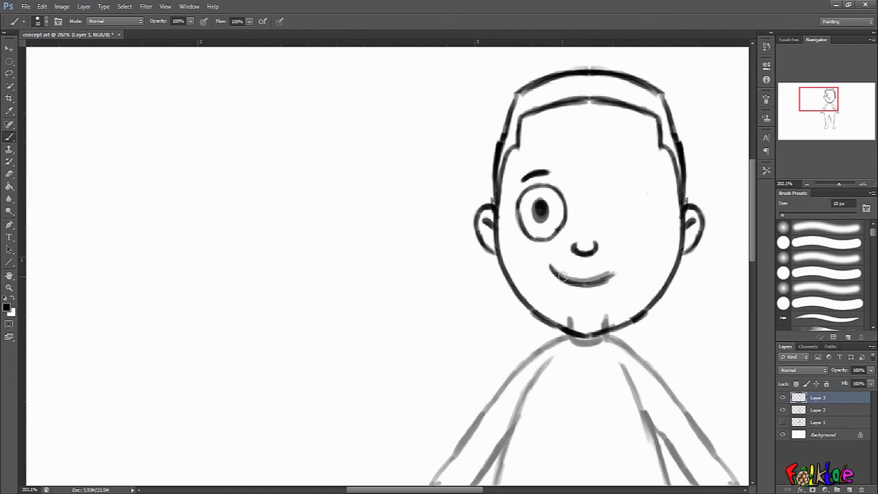
mouse_move(556, 260)
left_mouse_down()
mouse_move(597, 273)
mouse_move(618, 262)
mouse_move(558, 277)
mouse_move(581, 283)
mouse_move(622, 270)
mouse_move(561, 281)
mouse_move(549, 263)
mouse_move(560, 299)
mouse_move(594, 315)
mouse_move(622, 275)
mouse_move(588, 310)
mouse_move(629, 262)
left_mouse_up()
key("e")
key("b")
left_click_drag(552, 294, 598, 312)
mouse_move(613, 279)
left_mouse_down()
mouse_move(610, 304)
mouse_move(593, 310)
left_mouse_up()
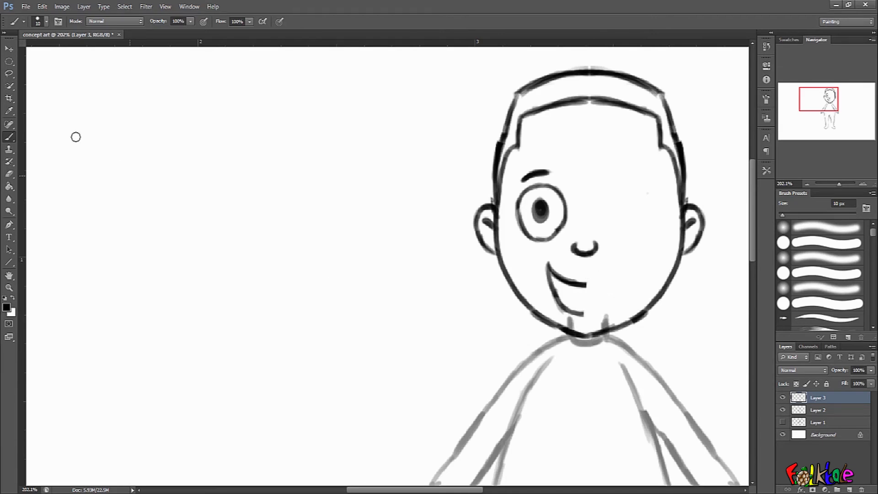
Lasso the left mouth half and copy it onto a new layer.
left_click(9, 73)
mouse_move(547, 243)
left_mouse_down()
mouse_move(551, 303)
mouse_move(594, 325)
mouse_move(586, 260)
mouse_move(569, 252)
left_mouse_up()
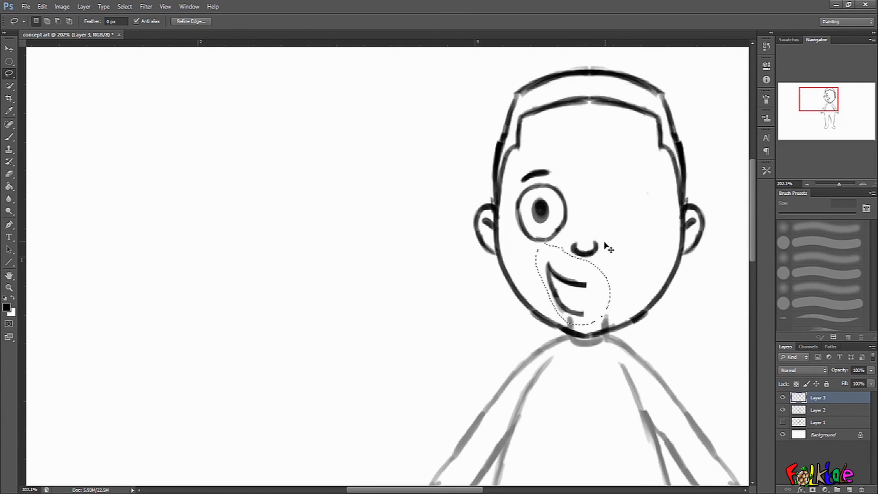
key("ctrl+j")
Flip the copied mouth half horizontally, move it right to complete the mouth, and merge it down.
key("ctrl+t")
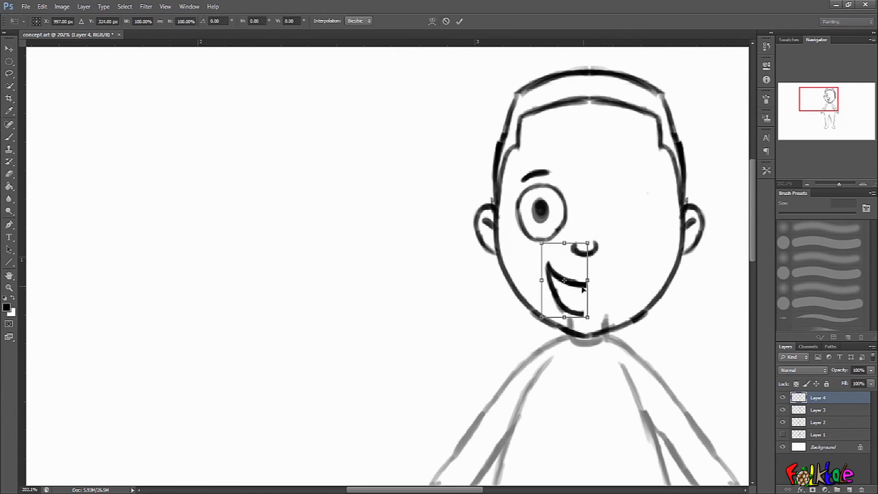
right_click(579, 288)
left_click_drag(577, 299, 616, 299)
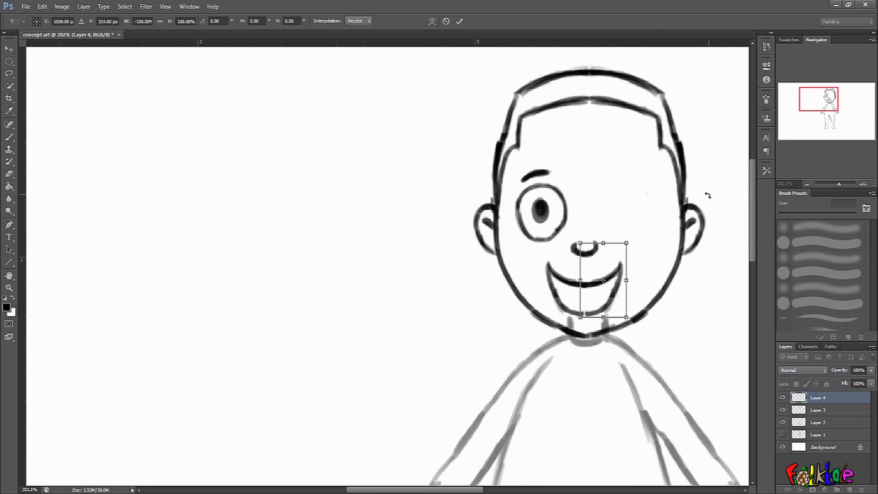
key("Return")
key("ctrl+e")
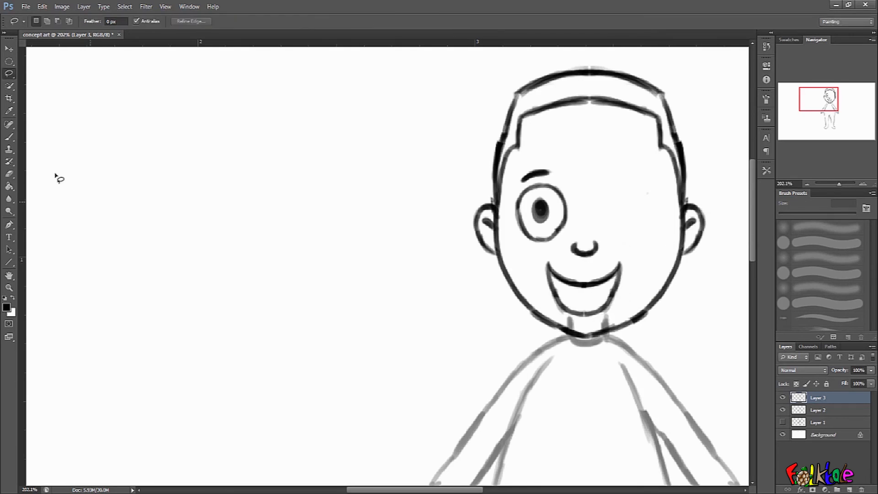
Lasso the left eye and eyebrow and copy them onto a new layer.
key("b")
key("l")
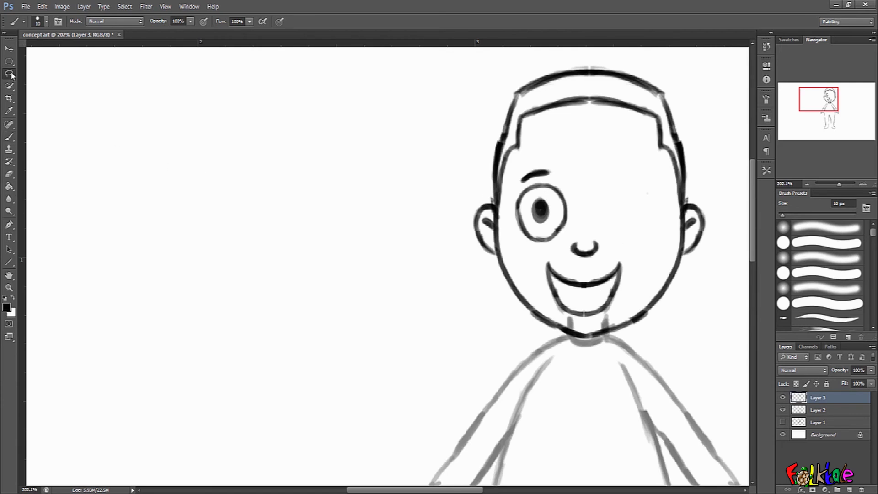
mouse_move(580, 184)
left_mouse_down()
mouse_move(572, 231)
mouse_move(525, 249)
mouse_move(520, 173)
mouse_move(585, 163)
mouse_move(603, 176)
left_mouse_up()
key("ctrl+j")
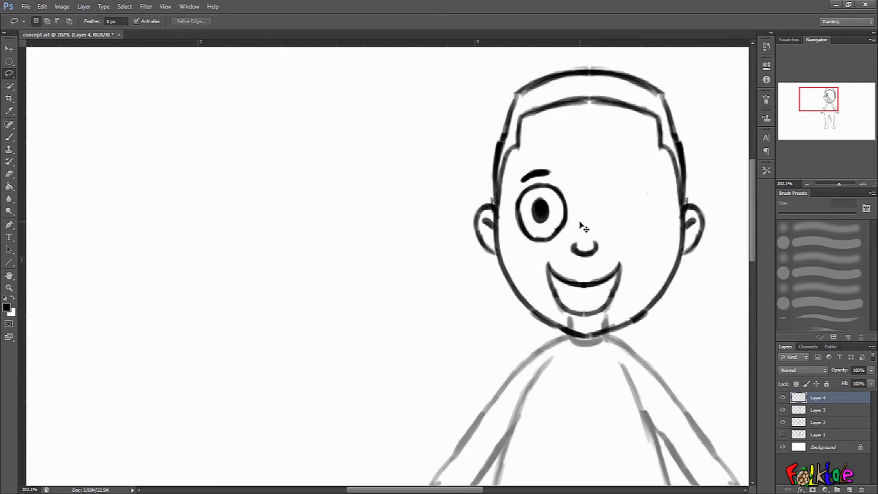
Flip the copied eye and eyebrow horizontally, place them on the right side of the face, and merge down.
key("ctrl+t")
right_click(561, 220)
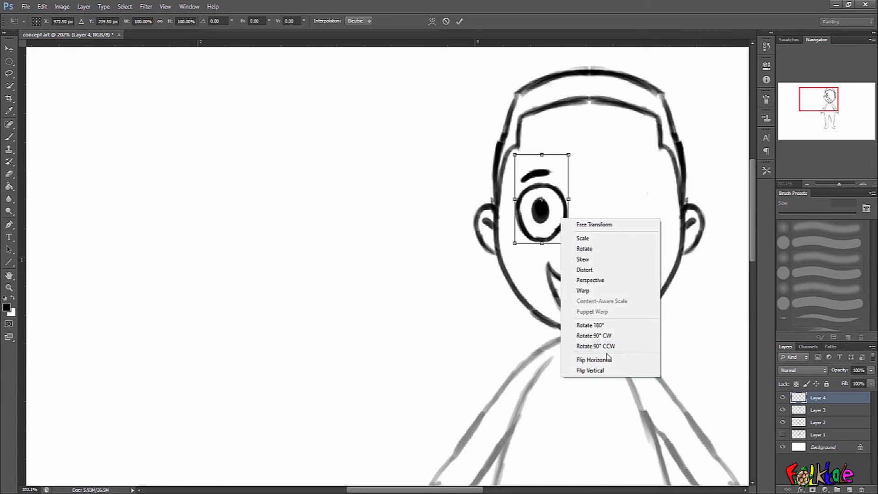
left_click(594, 359)
left_click_drag(561, 215, 650, 215)
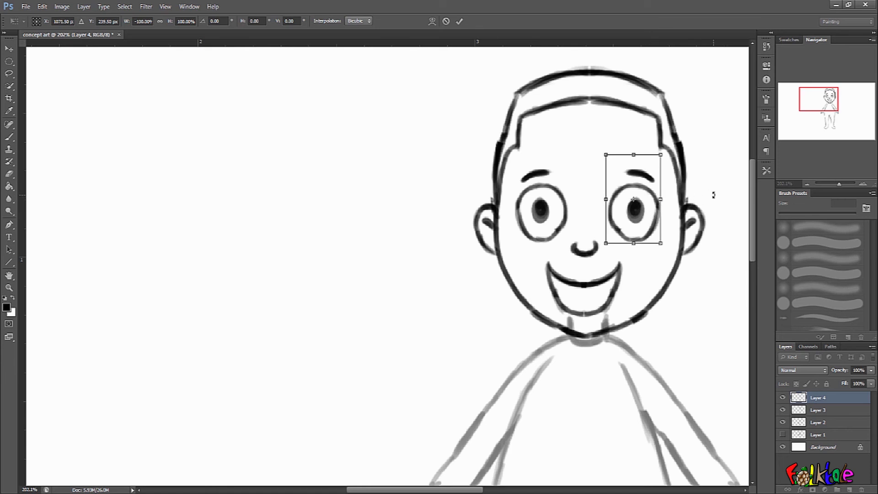
key("Return")
left_click_drag(647, 227, 655, 226)
key("Return")
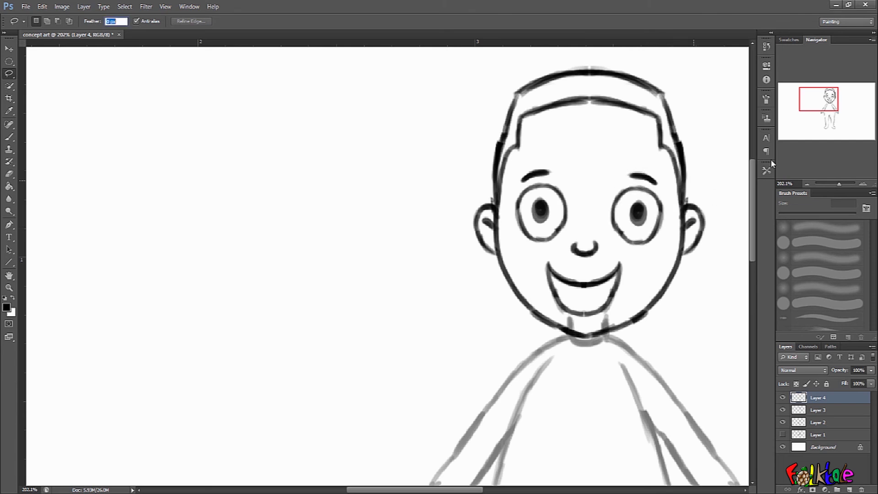
key("ctrl+e")
left_click(712, 253, "ctrl")
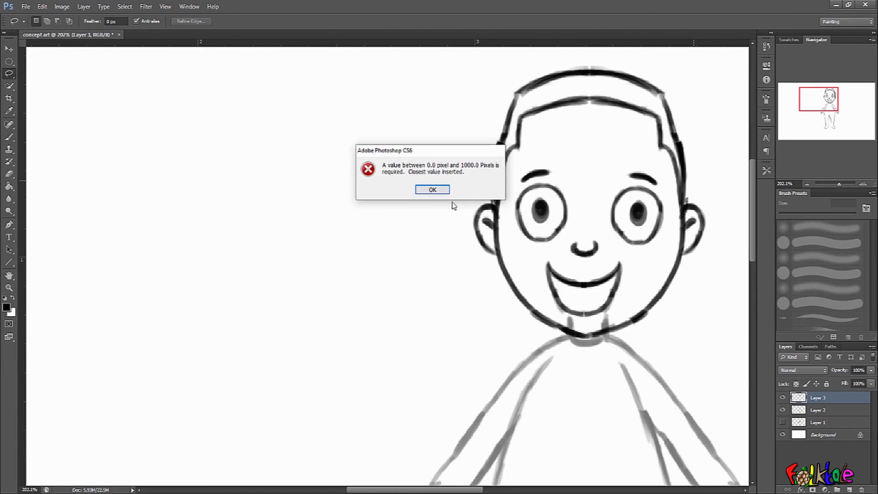
left_click(435, 191)
Ink a row of teeth under the upper lip with a 7 px brush, redoing a few strokes.
left_click_drag(652, 263, 640, 269)
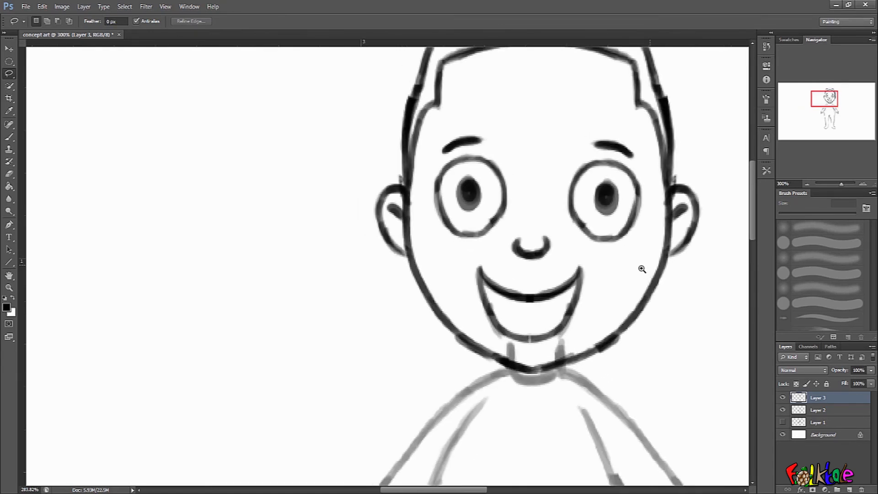
left_click(9, 137)
mouse_move(546, 284)
left_mouse_down()
mouse_move(558, 283)
mouse_move(529, 278)
mouse_move(499, 305)
mouse_move(508, 300)
left_mouse_up()
key("ctrl+z")
key("bracketleft")
key("bracketleft")
key("bracketleft")
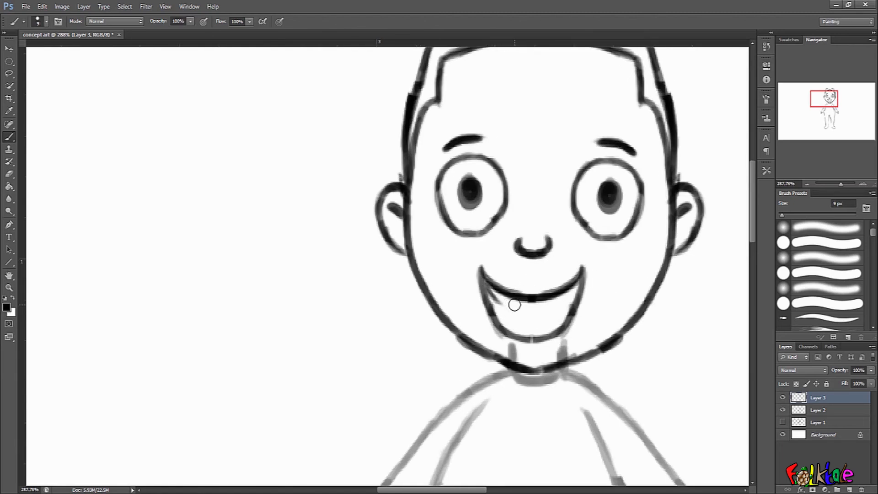
key("e")
key("bracketleft")
key("bracketleft")
key("bracketleft")
key("bracketleft")
key("bracketleft")
key("bracketleft")
key("bracketleft")
left_click_drag(502, 305, 489, 289)
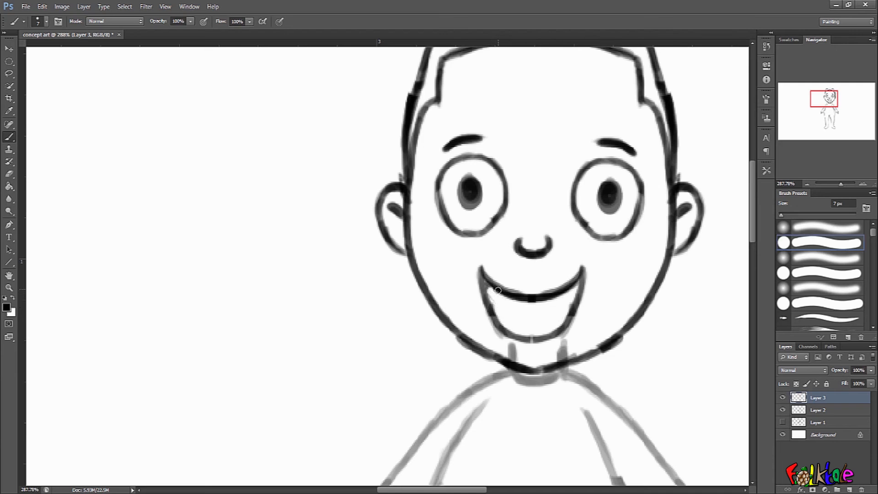
mouse_move(495, 292)
left_mouse_down()
mouse_move(527, 311)
mouse_move(505, 304)
mouse_move(545, 309)
mouse_move(561, 296)
mouse_move(517, 315)
mouse_move(556, 306)
mouse_move(498, 300)
mouse_move(561, 302)
mouse_move(506, 306)
mouse_move(495, 287)
mouse_move(499, 301)
mouse_move(555, 304)
left_mouse_up()
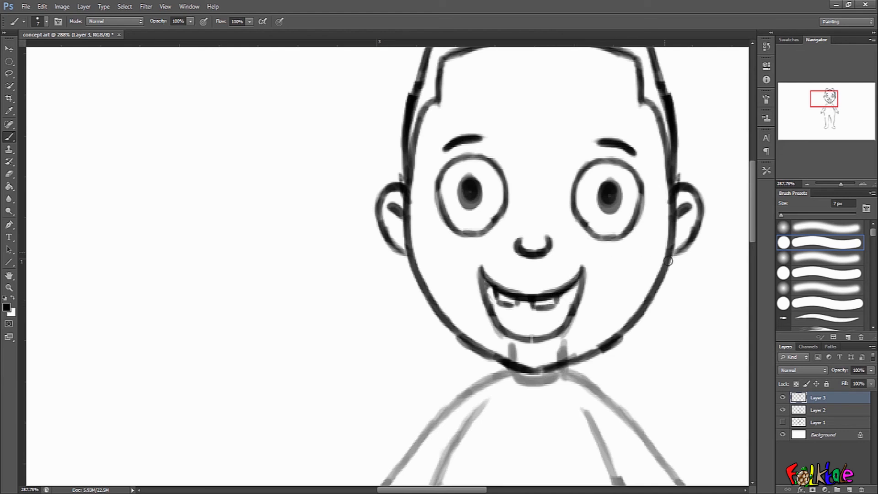
mouse_move(532, 297)
left_mouse_down()
mouse_move(558, 305)
mouse_move(512, 308)
mouse_move(496, 296)
mouse_move(532, 294)
mouse_move(496, 298)
left_mouse_up()
mouse_move(495, 293)
left_mouse_down()
mouse_move(508, 306)
mouse_move(518, 296)
mouse_move(500, 305)
mouse_move(516, 308)
mouse_move(495, 298)
mouse_move(558, 307)
left_mouse_up()
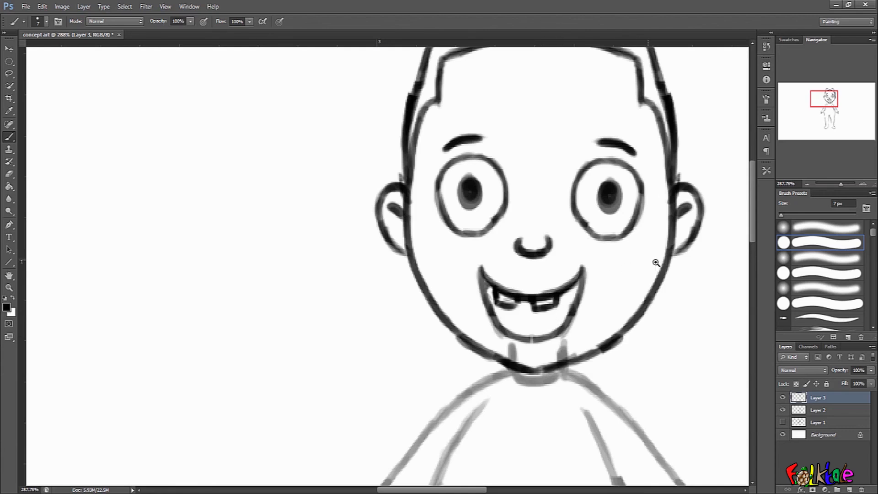
Zoom out to review the whole character.
mouse_move(655, 261)
left_mouse_down()
mouse_move(628, 289)
mouse_move(560, 318)
mouse_move(579, 321)
mouse_move(559, 317)
mouse_move(582, 321)
left_mouse_up()
mouse_move(641, 299)
left_mouse_down("ctrl")
mouse_move(647, 348)
mouse_move(656, 315)
mouse_move(641, 294)
left_mouse_up("ctrl")
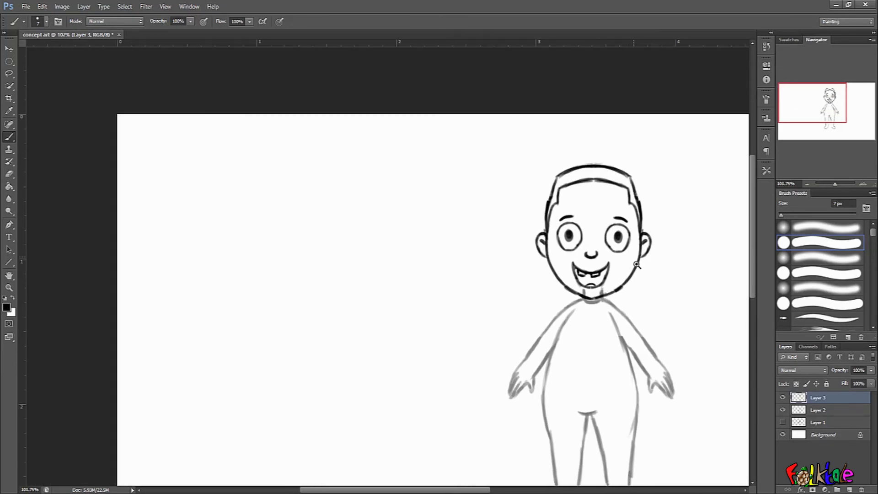
left_click_drag(636, 258, 618, 192, "ctrl")
left_click_drag(672, 290, 642, 265, "ctrl")
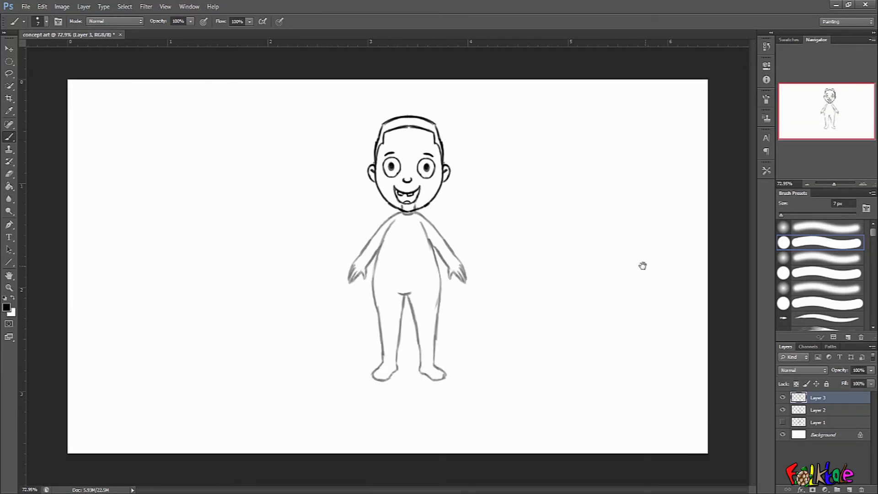